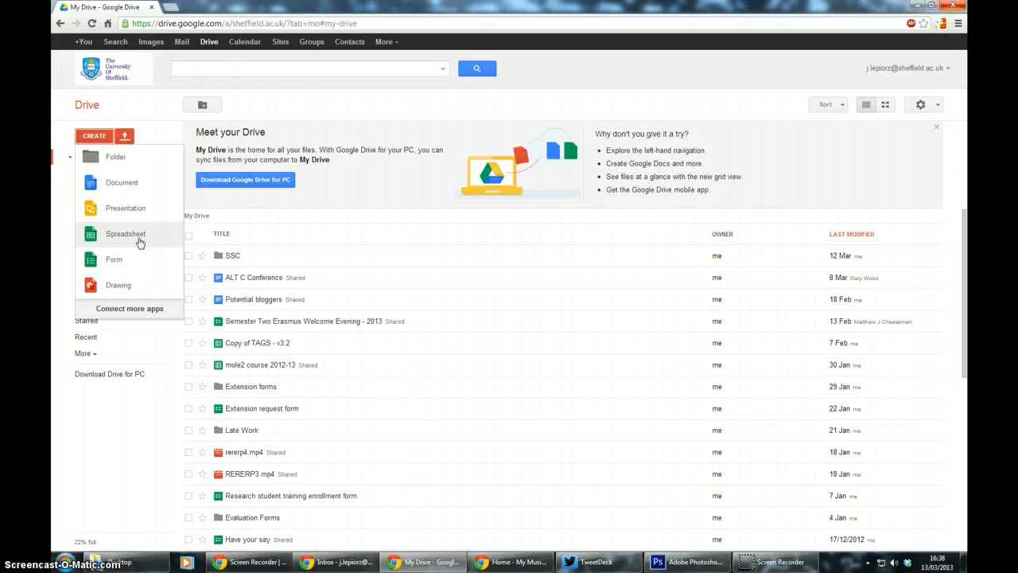
Step: Create a new spreadsheet and name it "test spreadsheet"
click(127, 235)
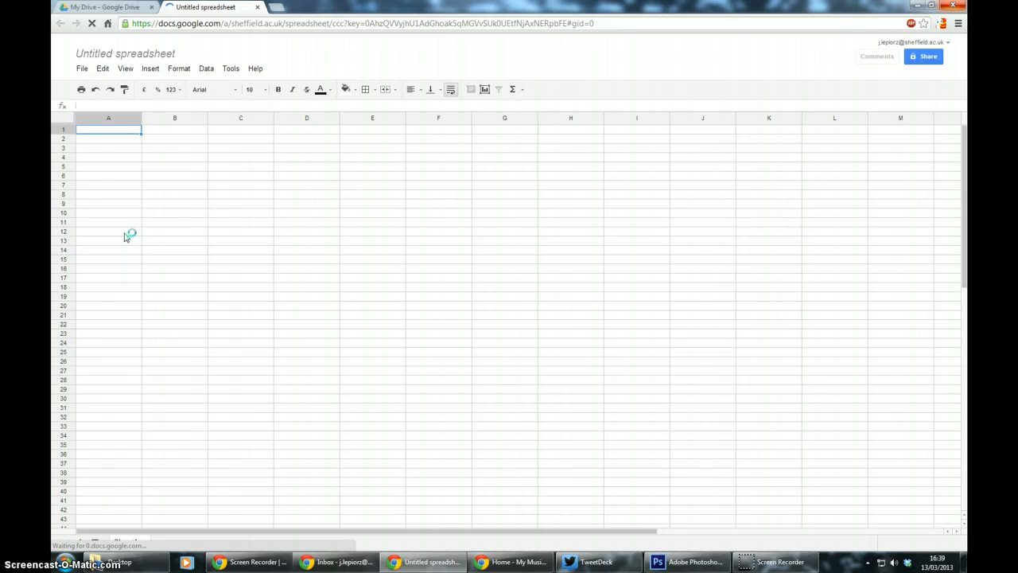
click(124, 59)
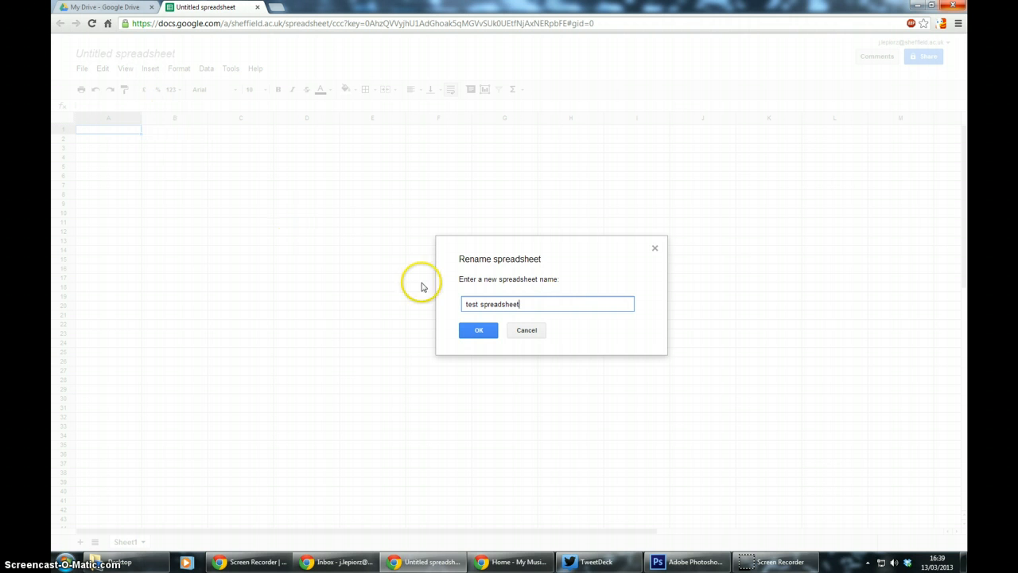
click(482, 334)
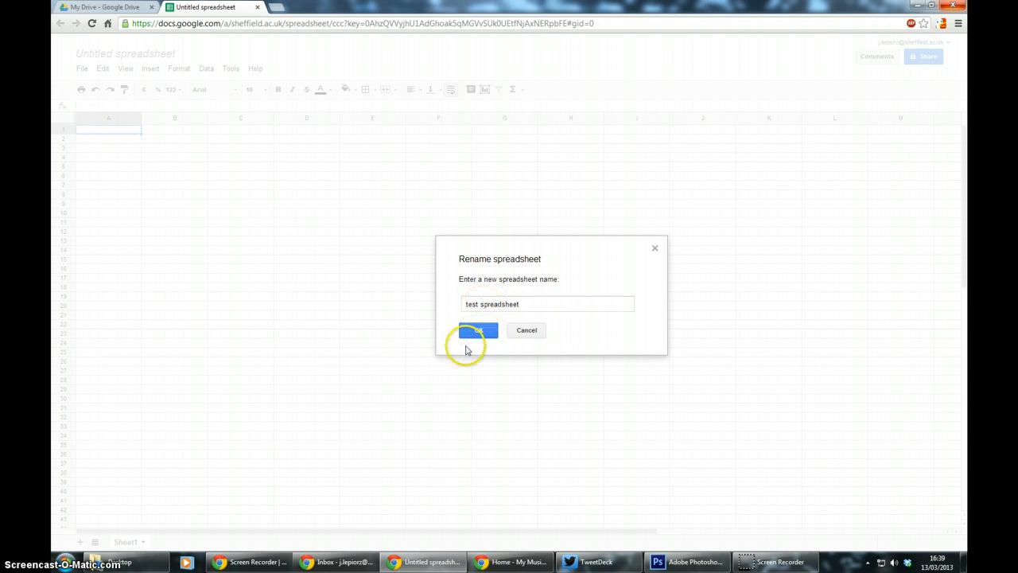
click(480, 333)
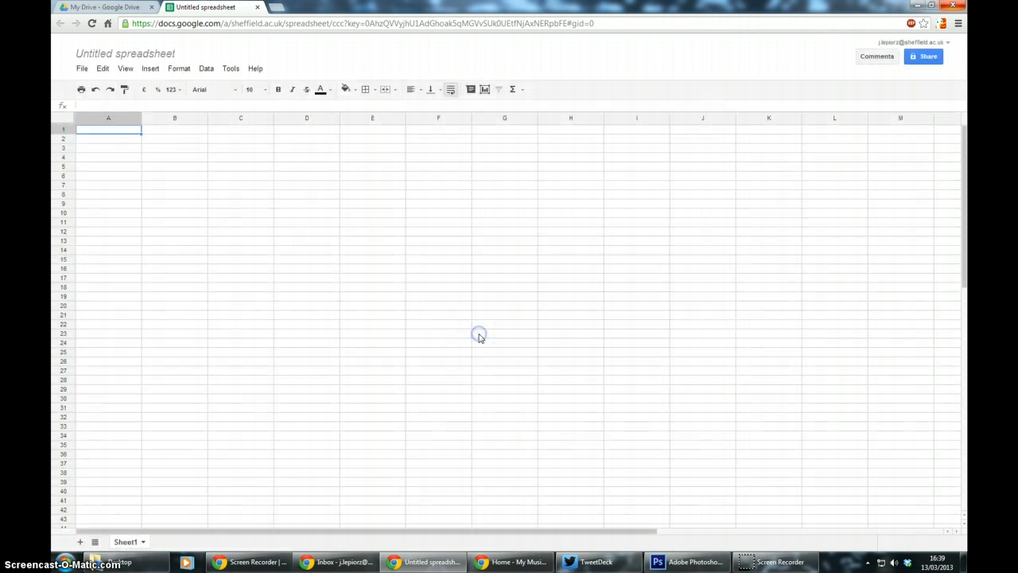
Step: Enter the sample text "ljkghkjlghljkhblkjh" in cell C2 and ";lkjh;kj;kj" in cell C3
click(238, 140)
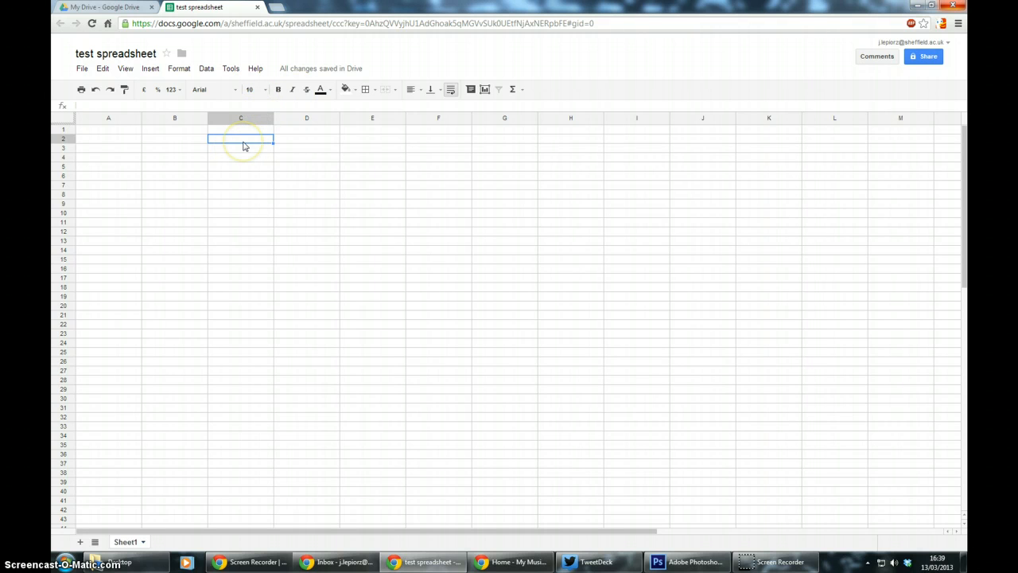
text(ljkghkjlghljkhblkjh)
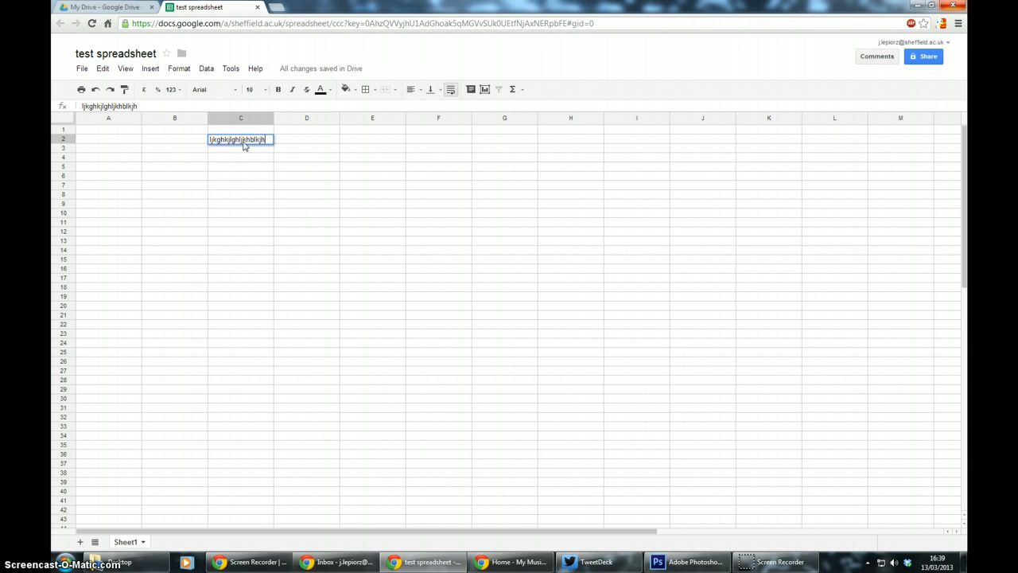
key(Return)
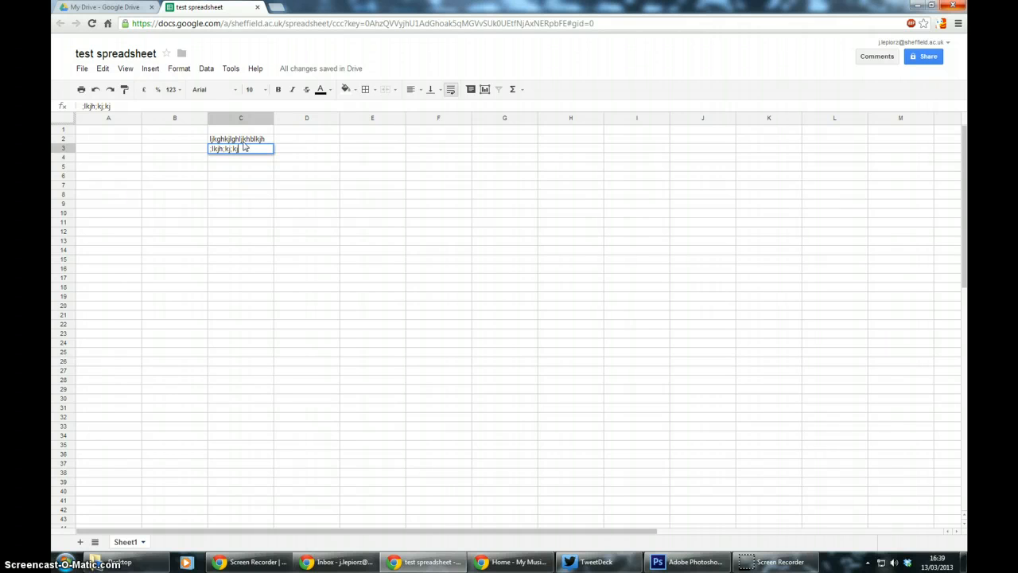
key(ctrl+s)
key(Right)
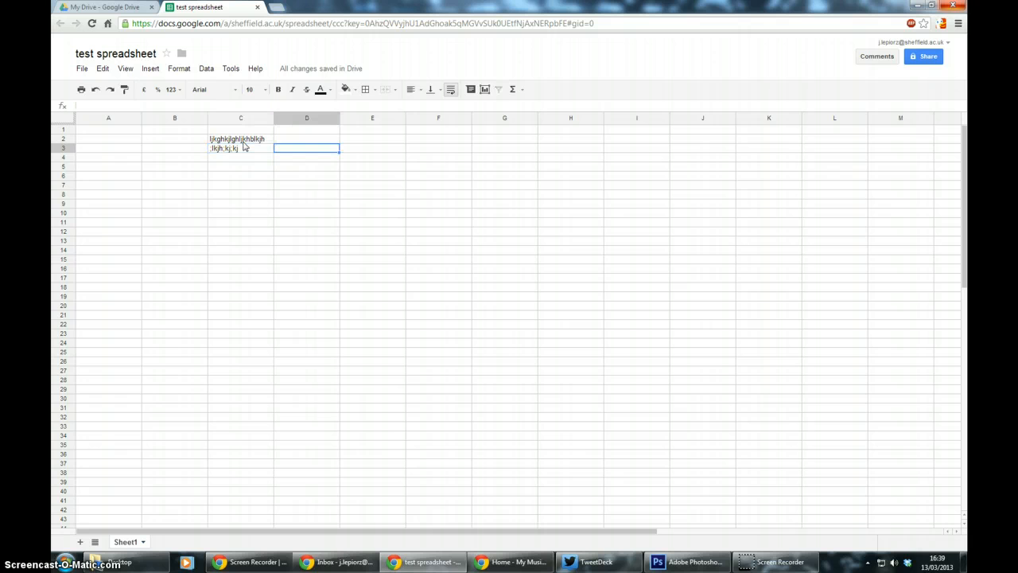
key(Down)
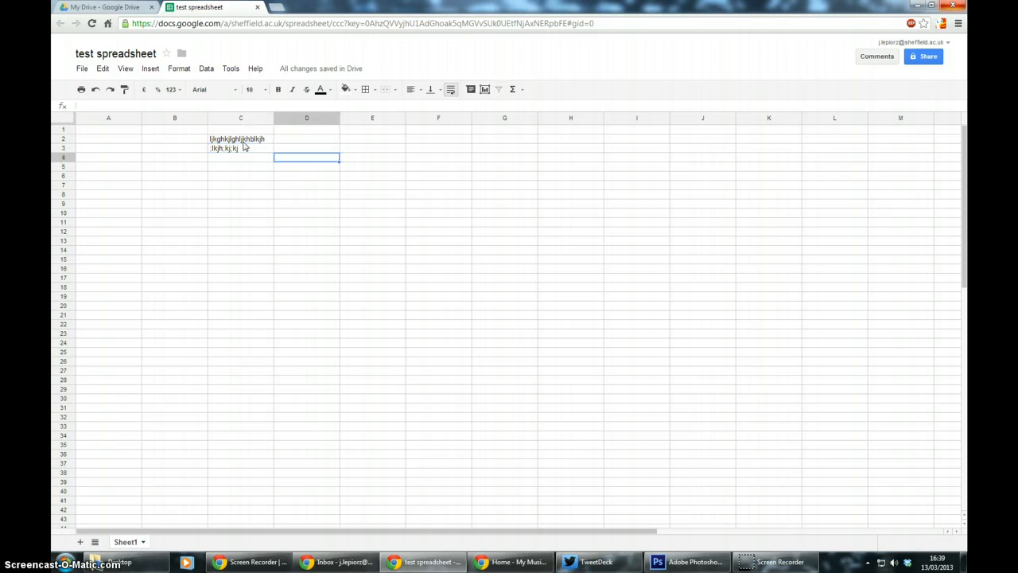
click(518, 90)
click(282, 245)
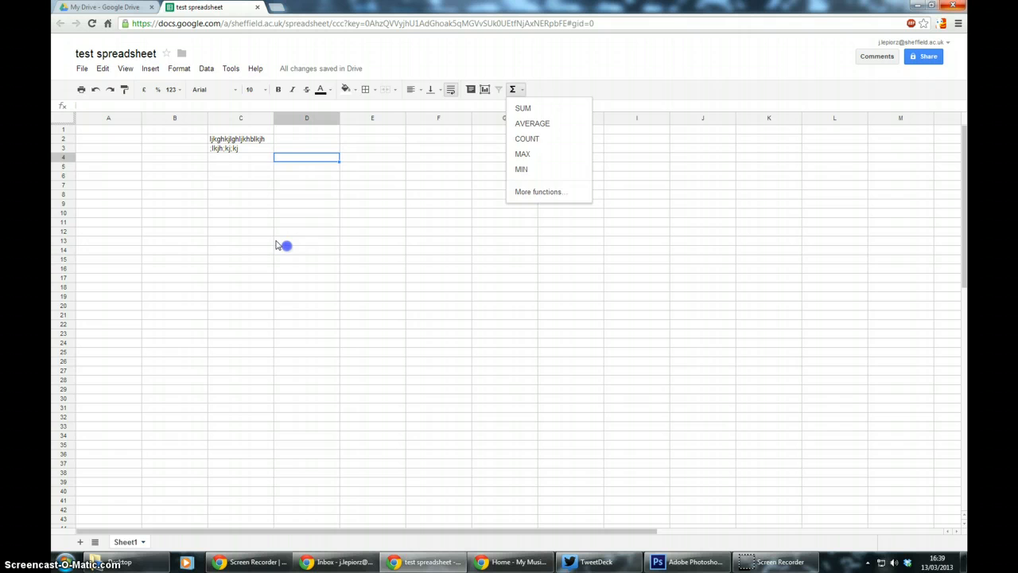
click(125, 157)
click(103, 175)
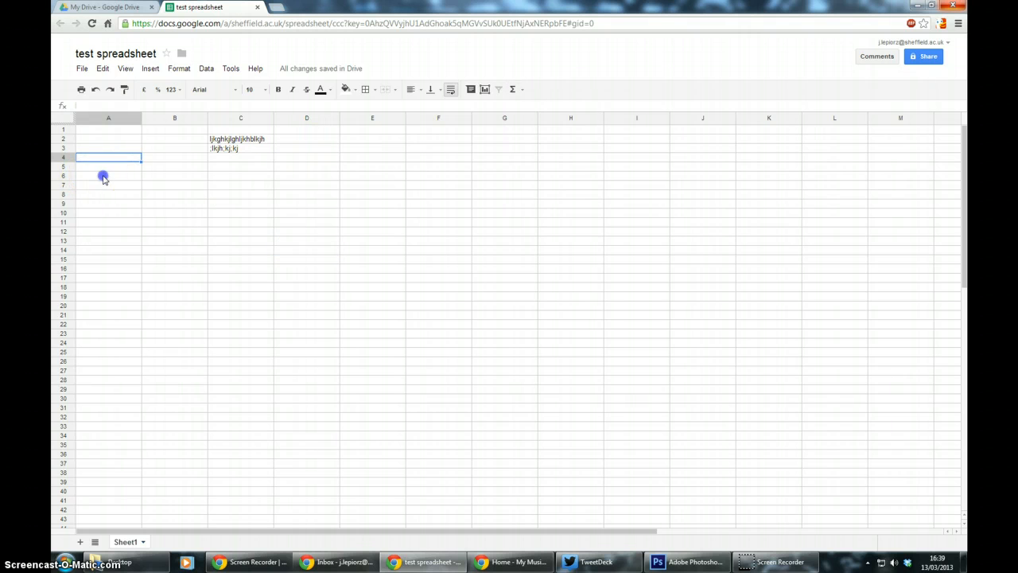
Step: Insert an AVERAGE function for the range A7:E7, placing the formula in cell F7
drag(353, 186, 94, 190)
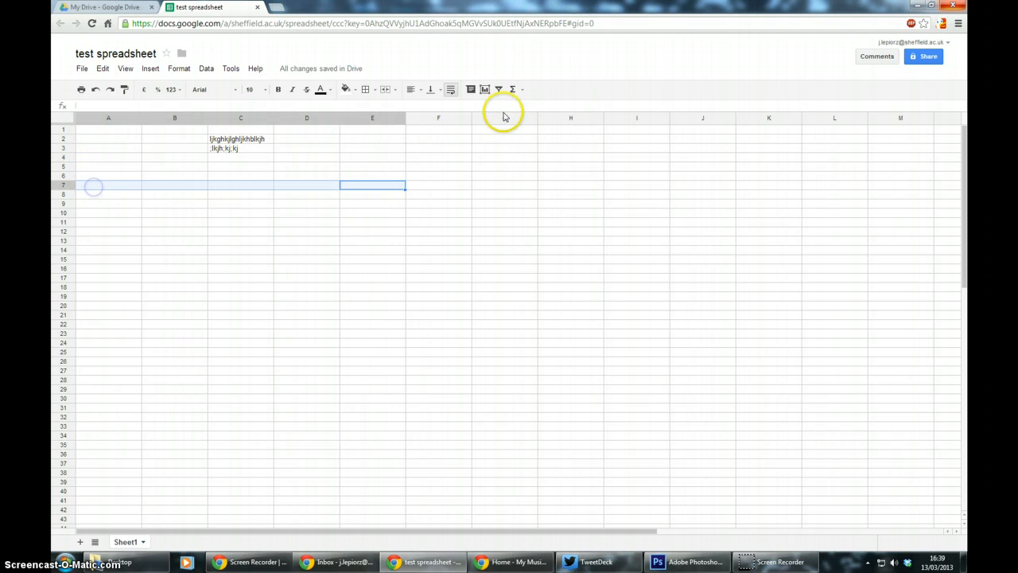
click(515, 90)
click(530, 125)
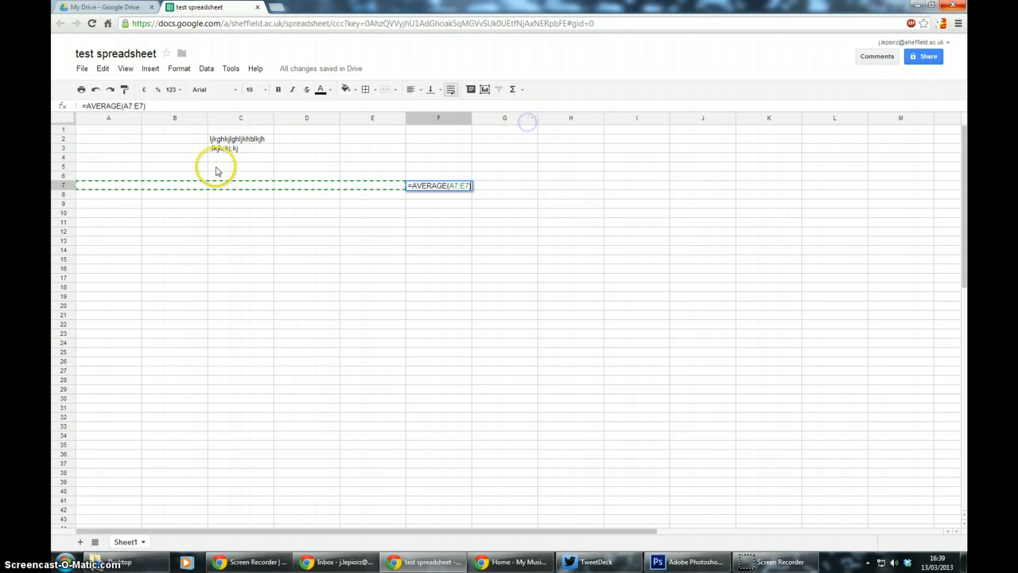
click(323, 204)
Step: Enter the numbers 5, 9, 9, 7 and 1 in cells A7 to E7
click(121, 188)
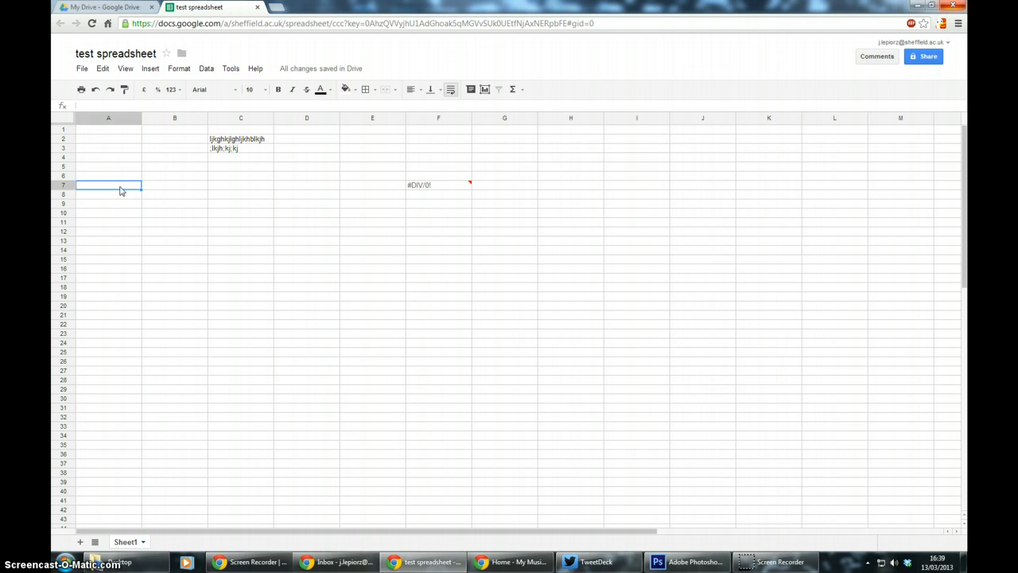
text(5)
key(Tab)
text(9)
key(Tab)
text(9)
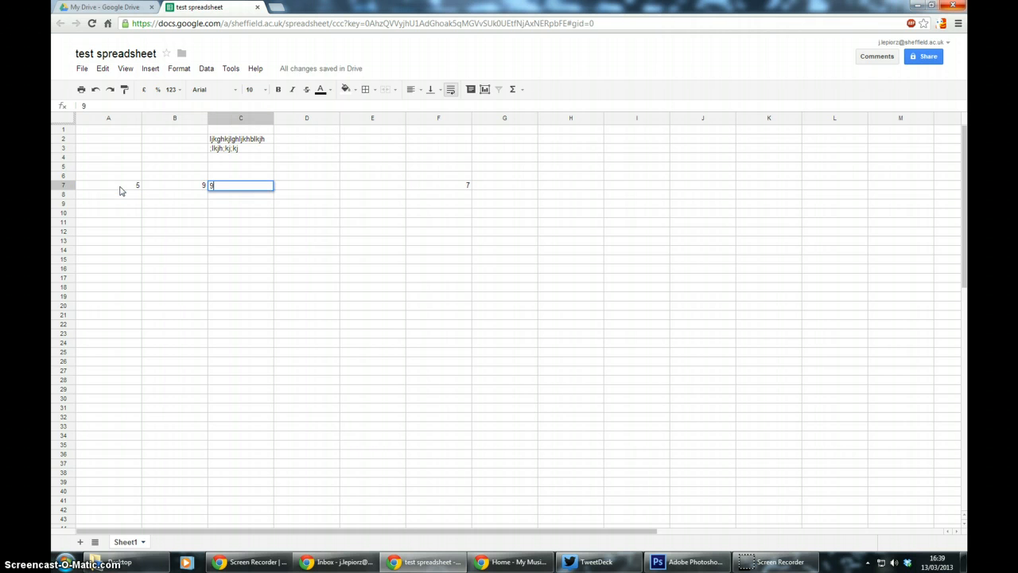
key(Tab)
text(7)
key(Tab)
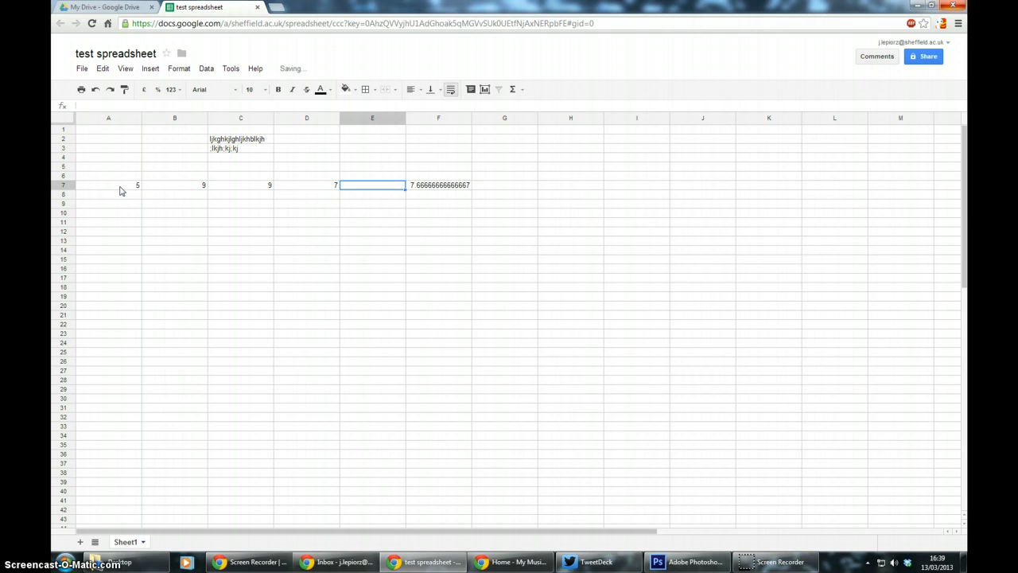
key(Return)
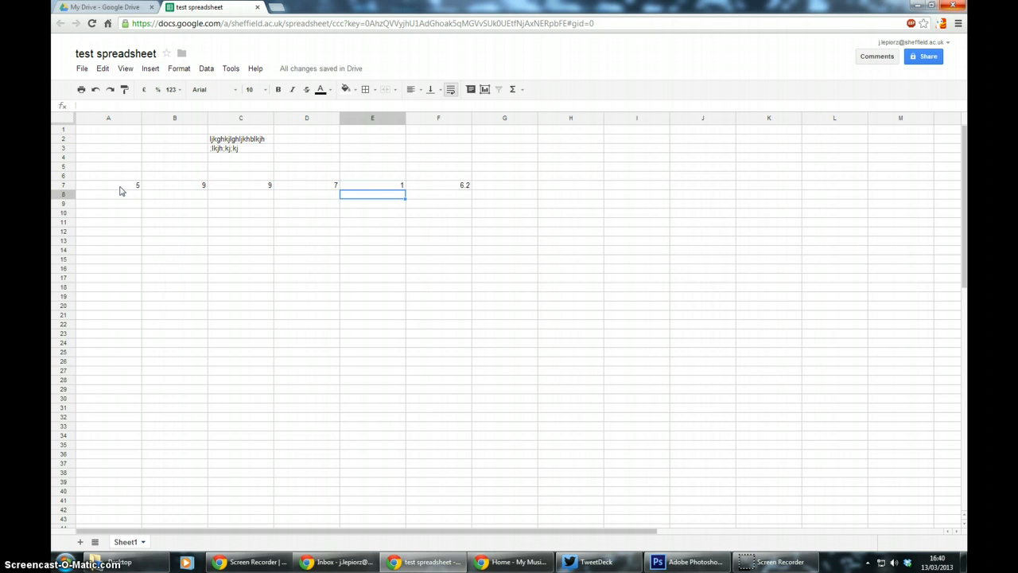
click(444, 185)
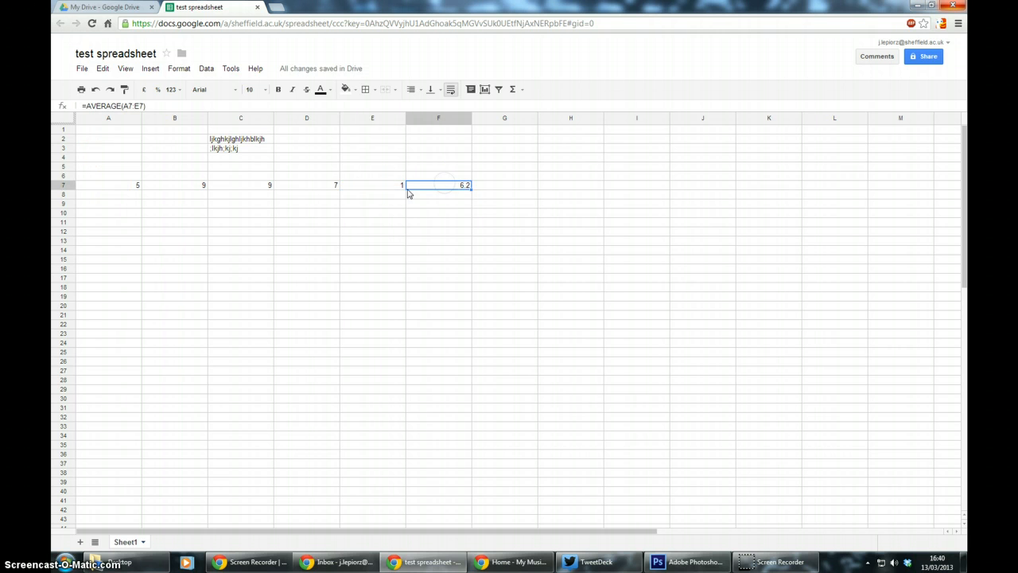
Step: Fill each cell from A9 to E9 with the number 5
click(135, 205)
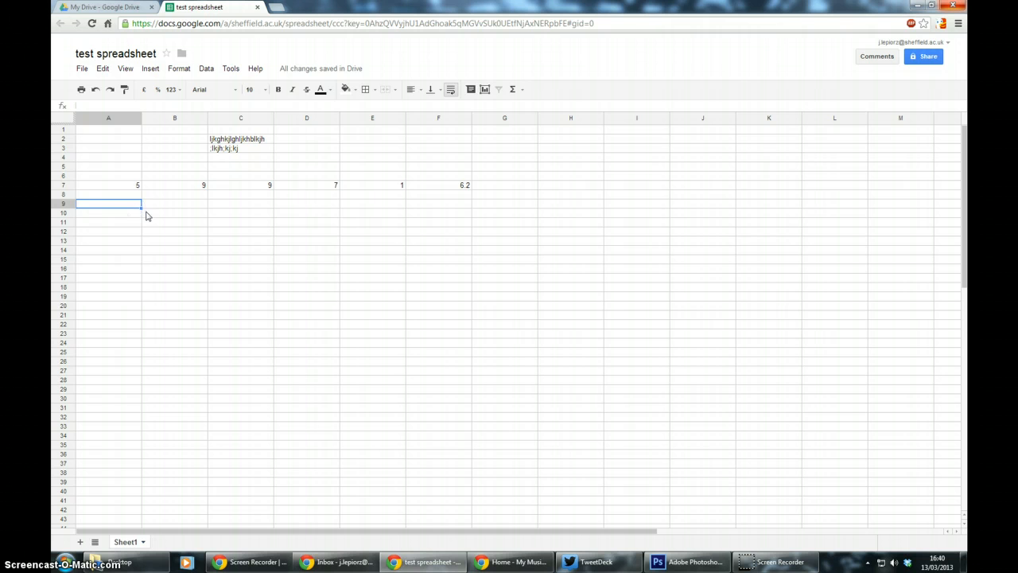
text(5)
key(Tab)
text(5)
key(Tab)
text(5)
key(Tab)
text(5	5	5)
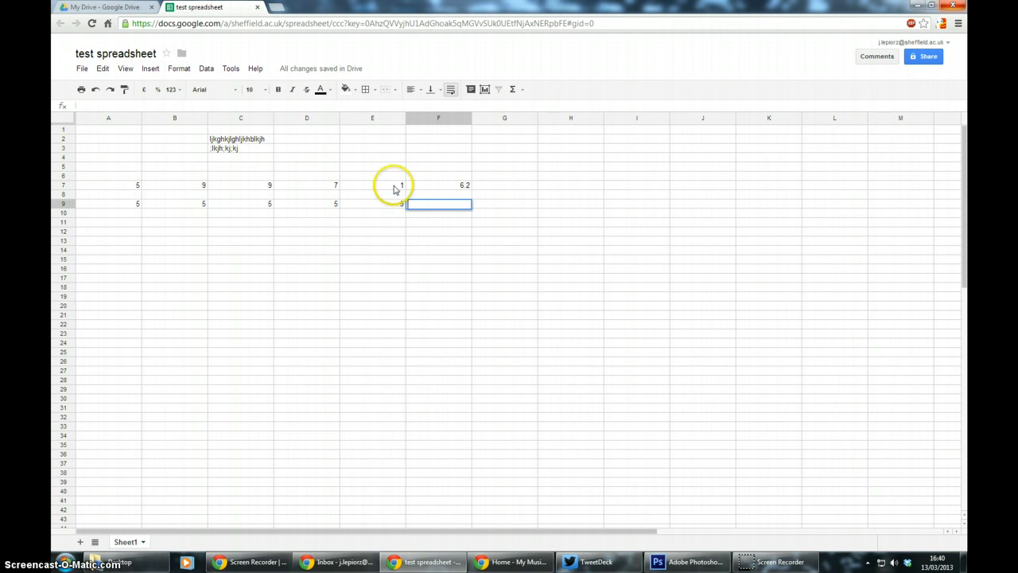
Step: Insert a SUM function in cell F9 that adds the range A9:E9
click(516, 90)
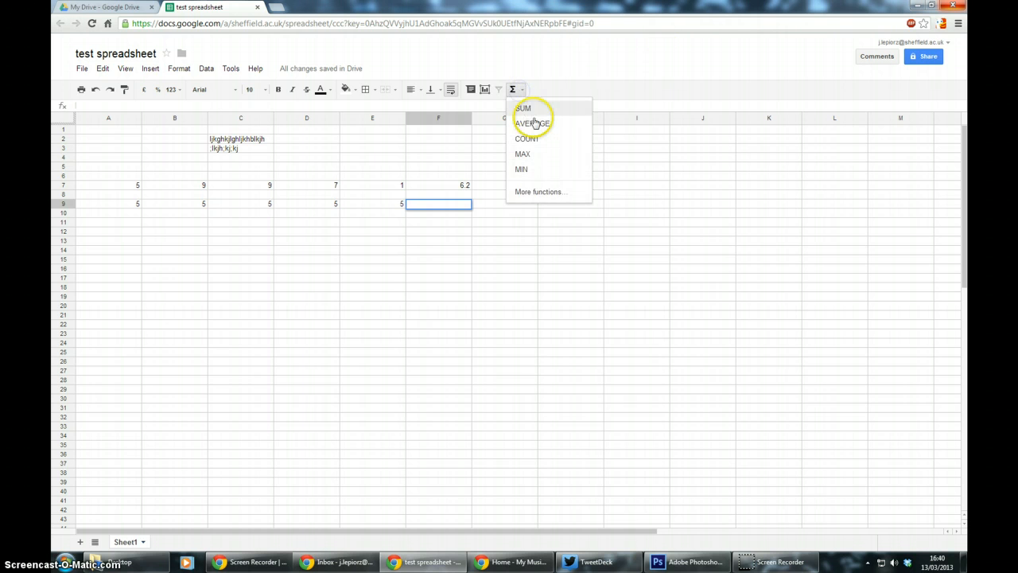
click(525, 107)
drag(120, 204, 356, 204)
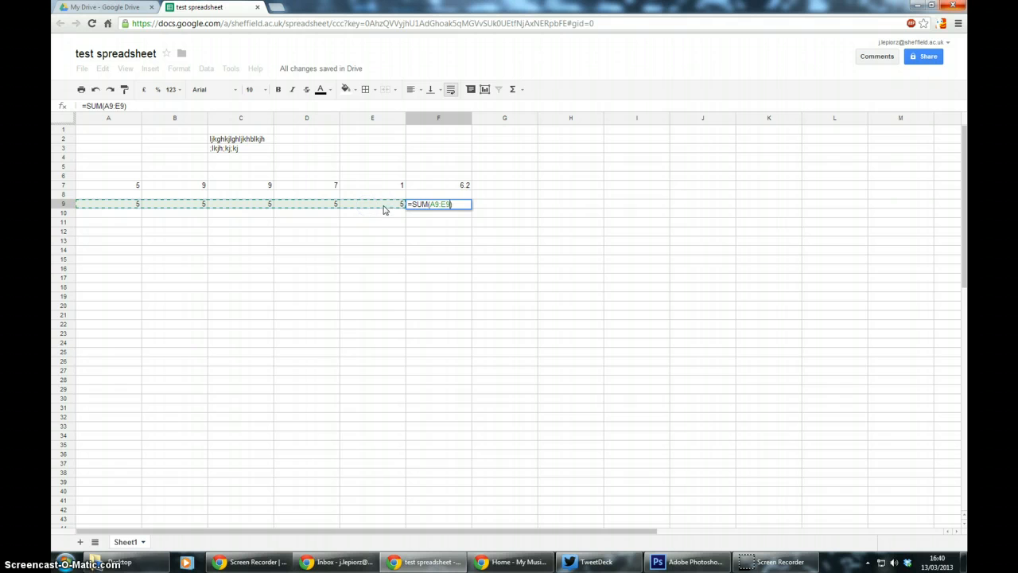
key(Return)
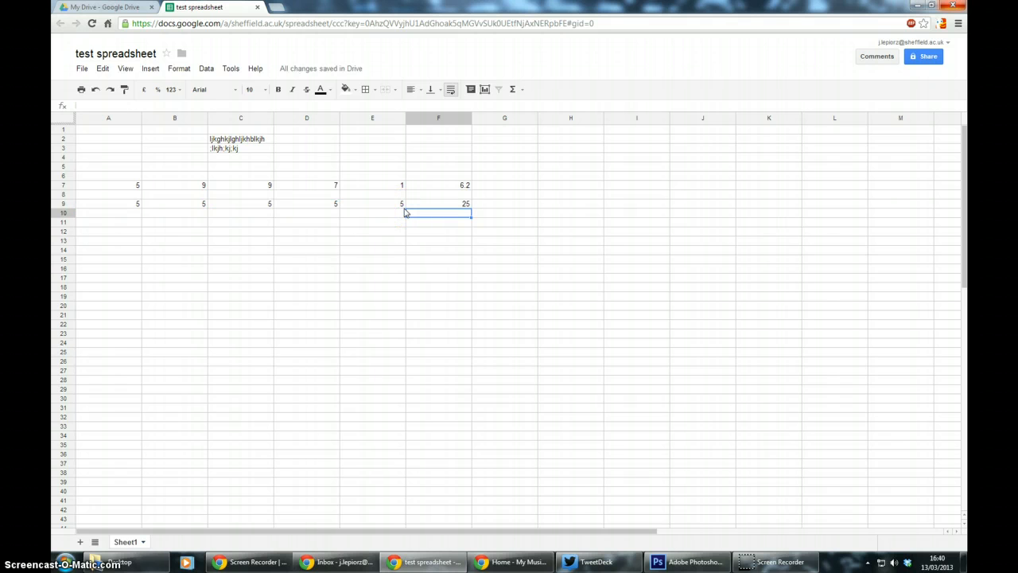
drag(163, 242, 282, 249)
click(520, 90)
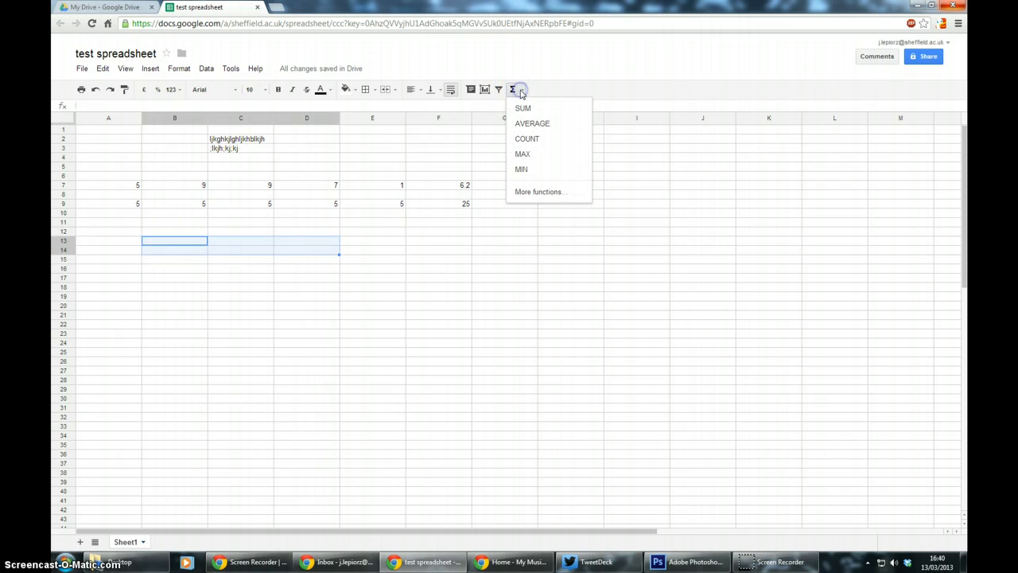
click(451, 240)
click(452, 185)
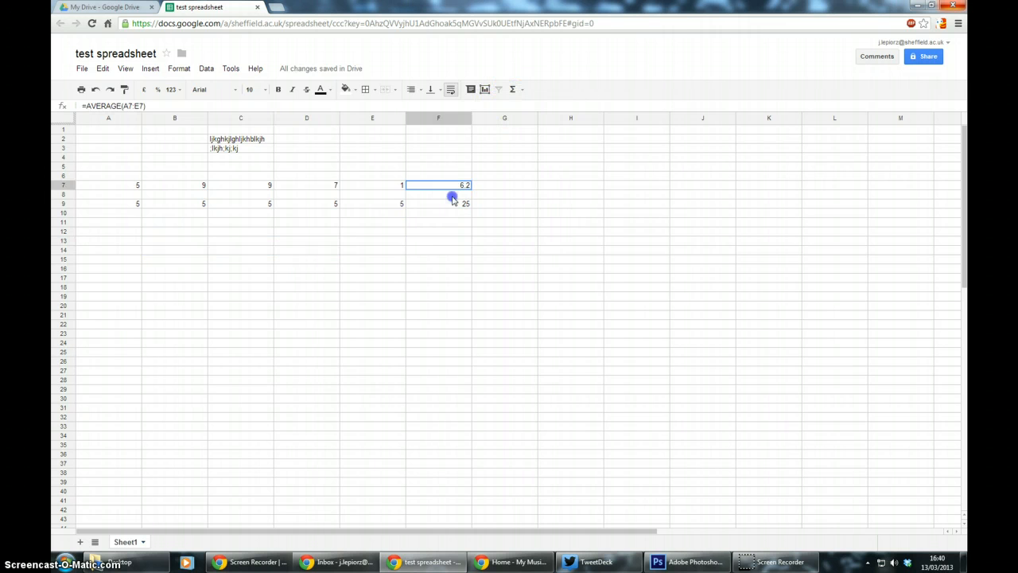
click(453, 287)
click(459, 203)
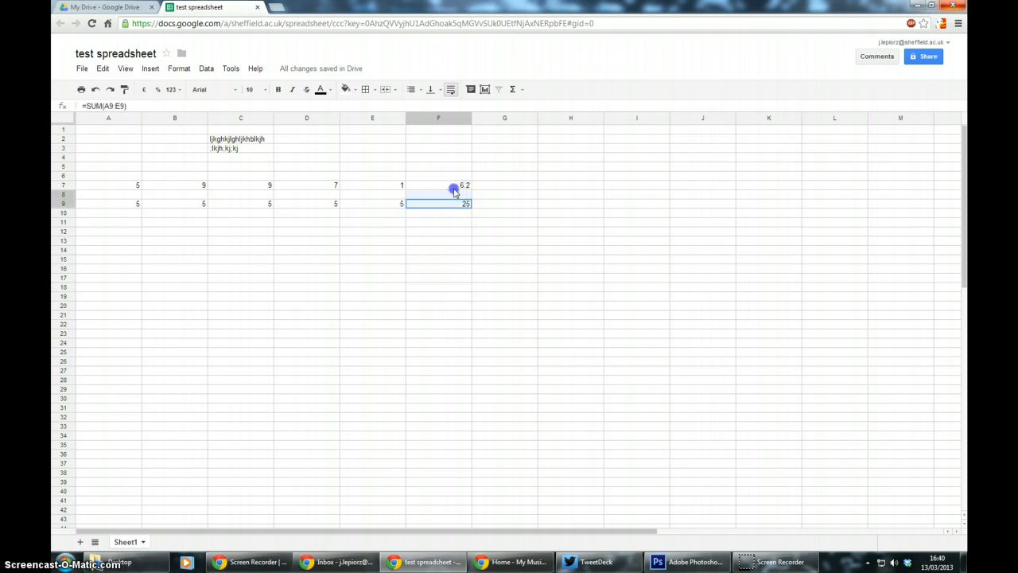
shift+click(454, 190)
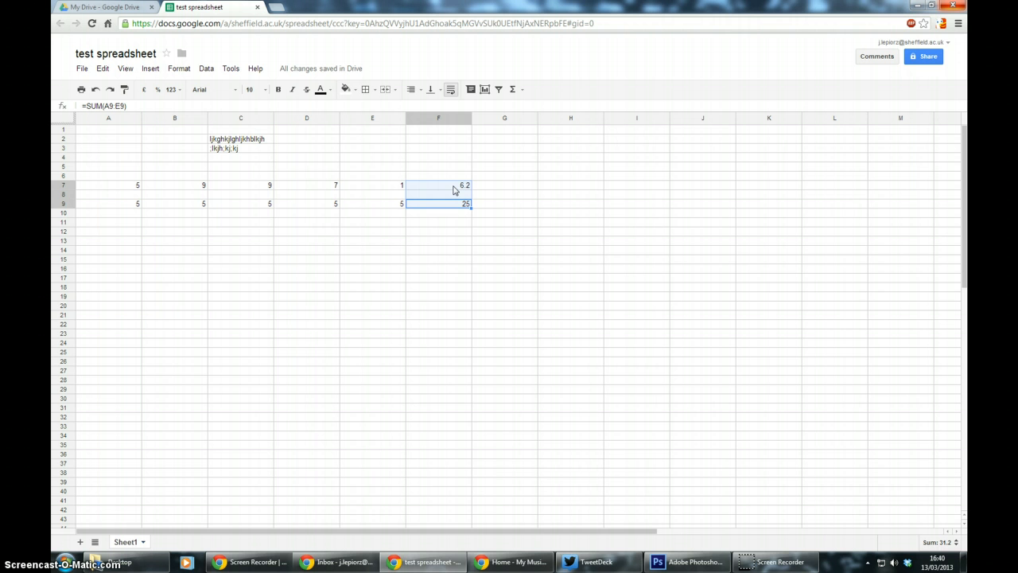
click(367, 253)
drag(117, 245, 462, 242)
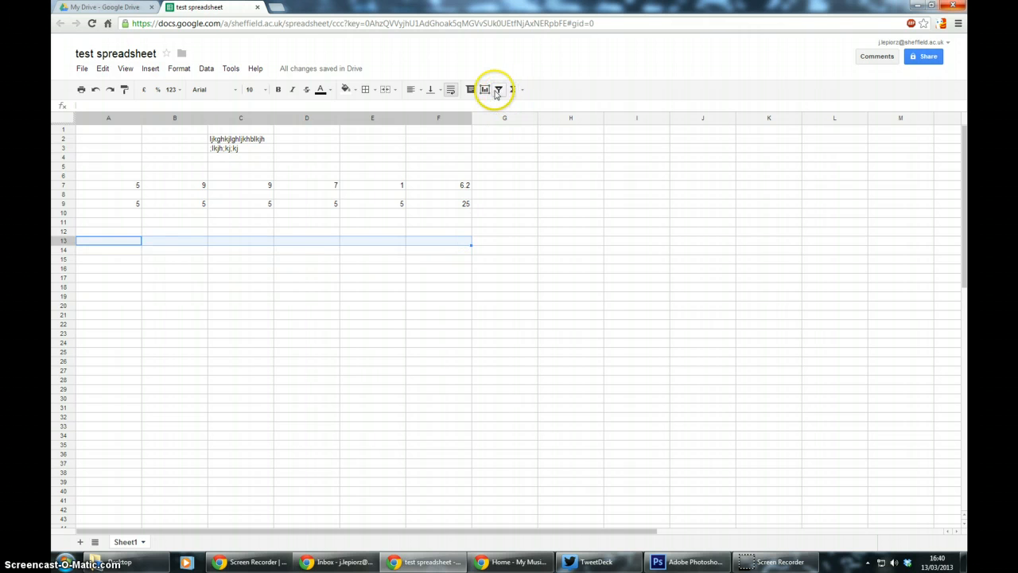
Step: Insert a bar chart based on the values in the range A7:E7
click(476, 213)
drag(466, 204, 232, 205)
click(165, 206)
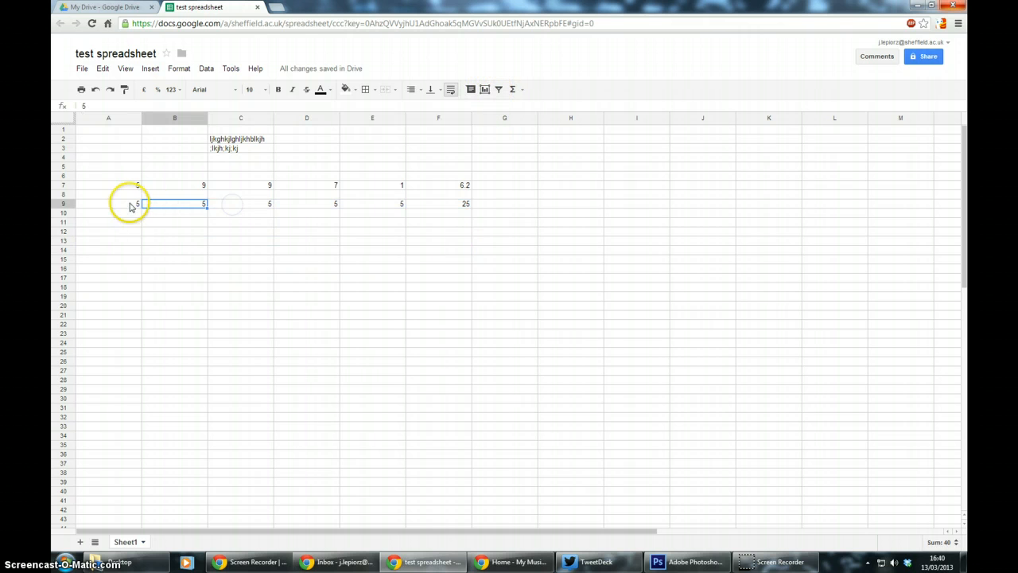
drag(131, 205, 371, 189)
click(136, 185)
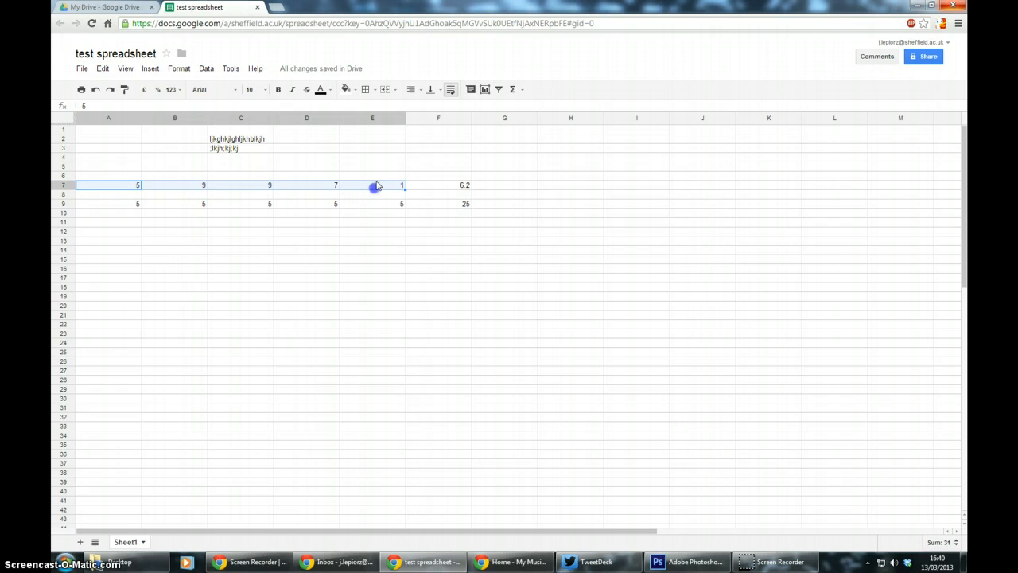
click(486, 91)
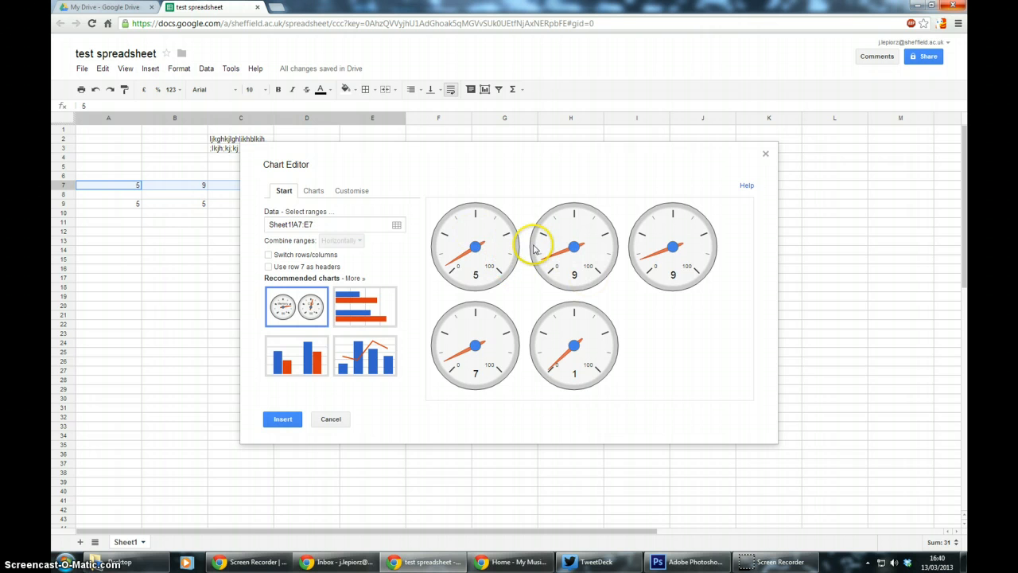
click(368, 309)
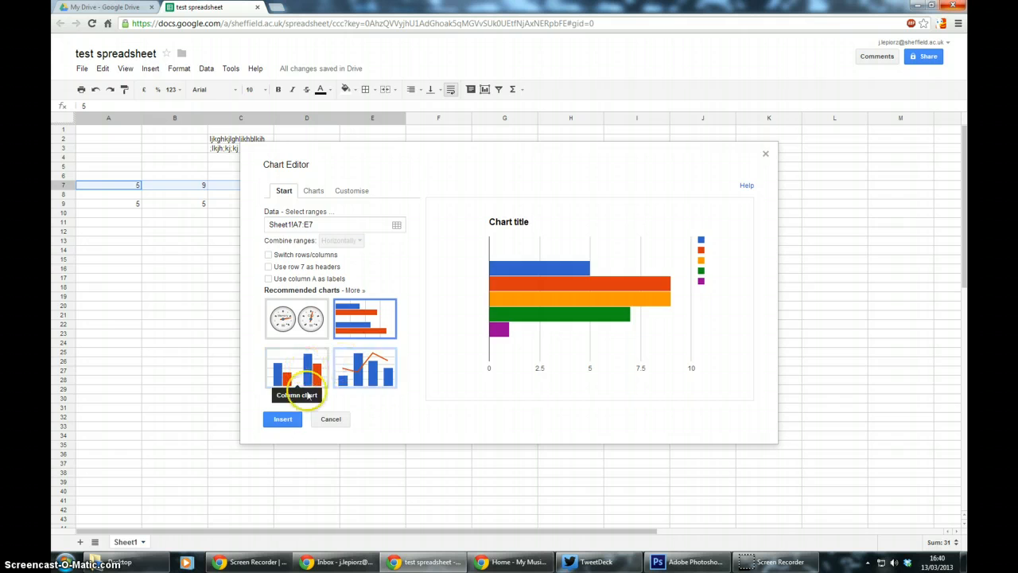
click(283, 419)
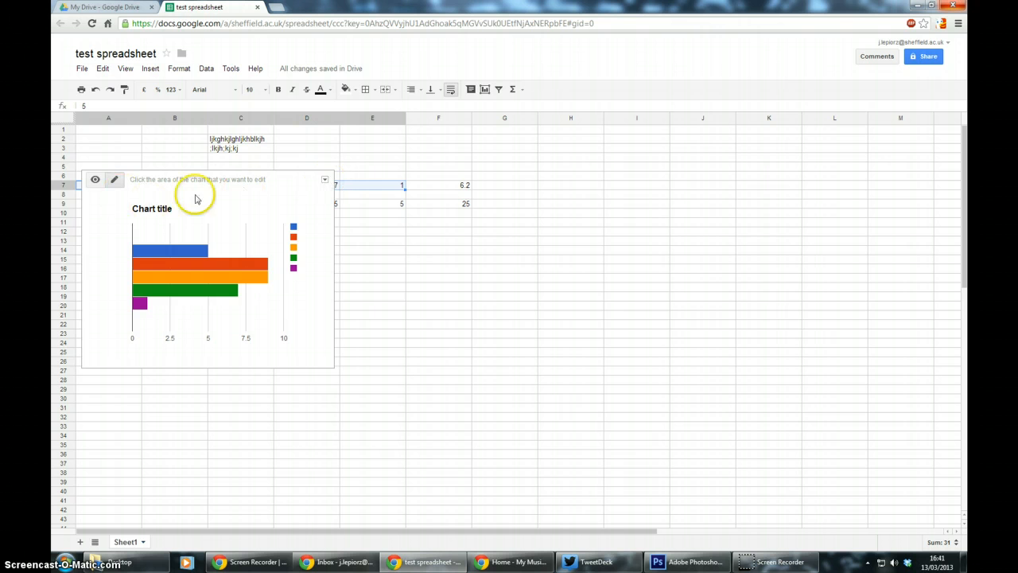
Step: Delete the bar chart from the sheet
click(324, 179)
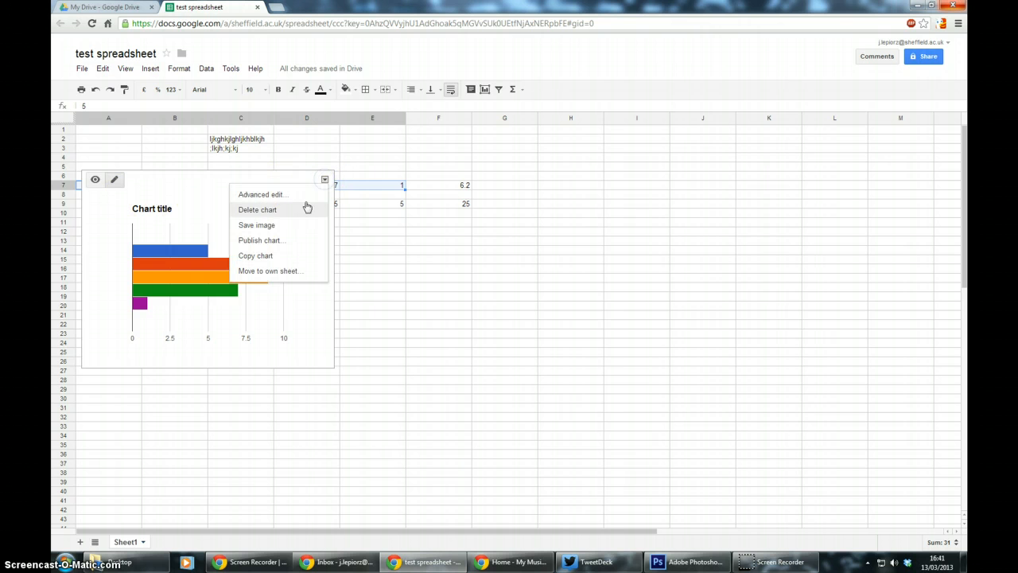
click(280, 211)
Step: Enter the labels y, o, k, n, s and d in cells A6 to F6, one letter per cell
click(133, 177)
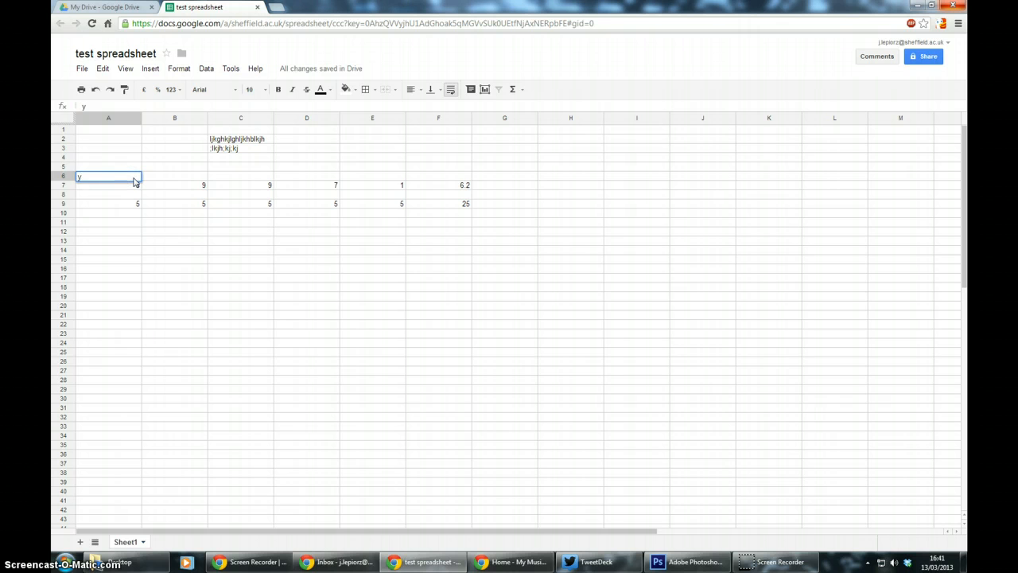
key(Tab)
text(o)
key(Tab)
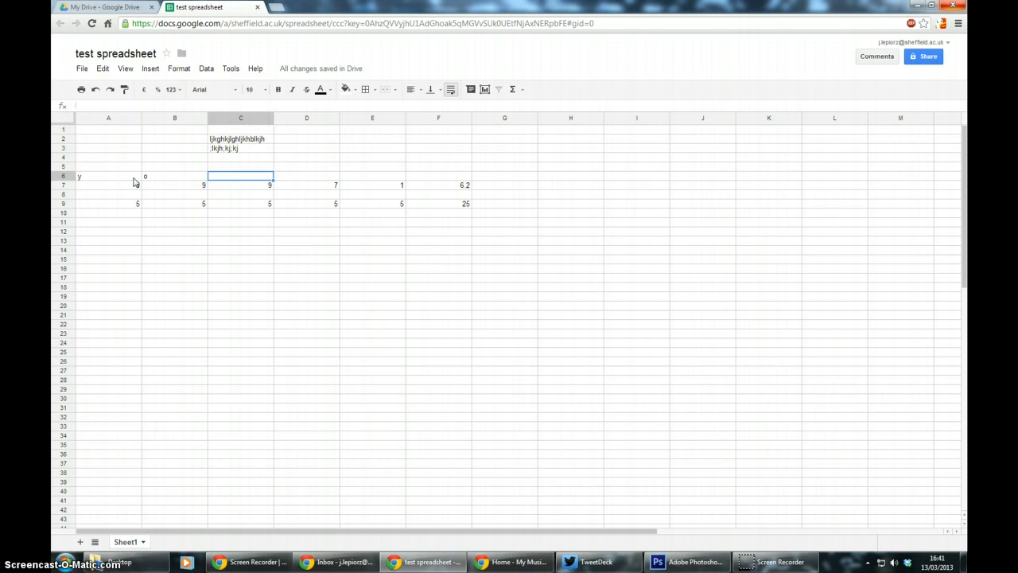
text(k)
key(Tab)
text(n)
key(Tab)
text(k)
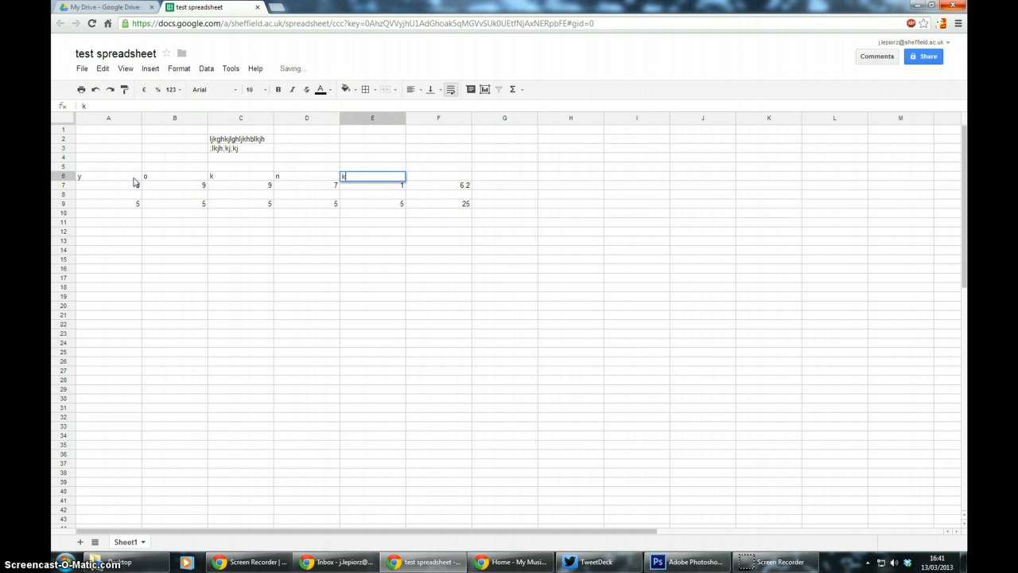
key(Tab)
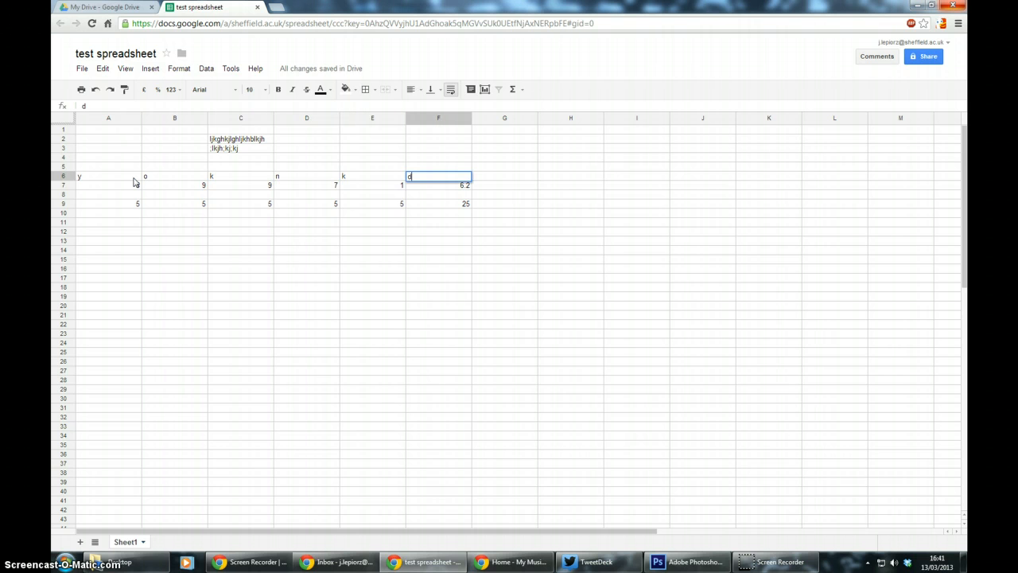
click(355, 177)
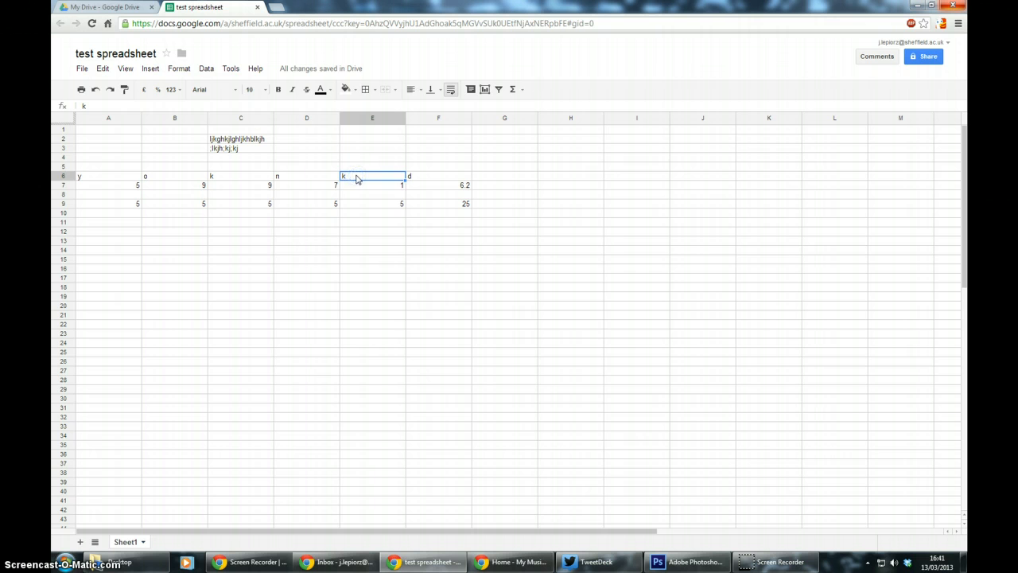
click(220, 250)
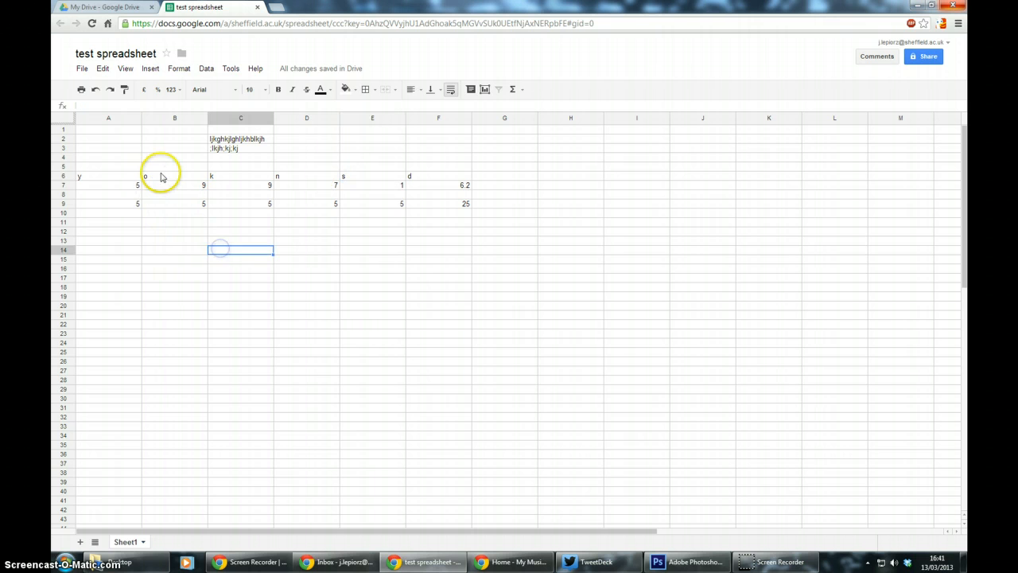
Step: Insert a bar chart based on the range A6:E7, using row 6 as headers
click(109, 176)
drag(155, 183, 418, 182)
click(191, 314)
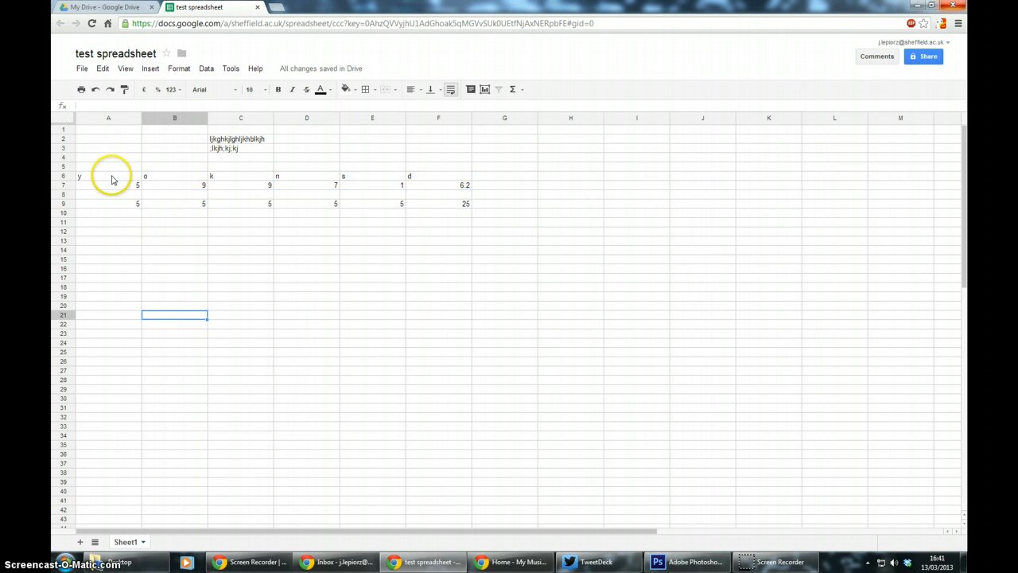
drag(109, 176, 372, 186)
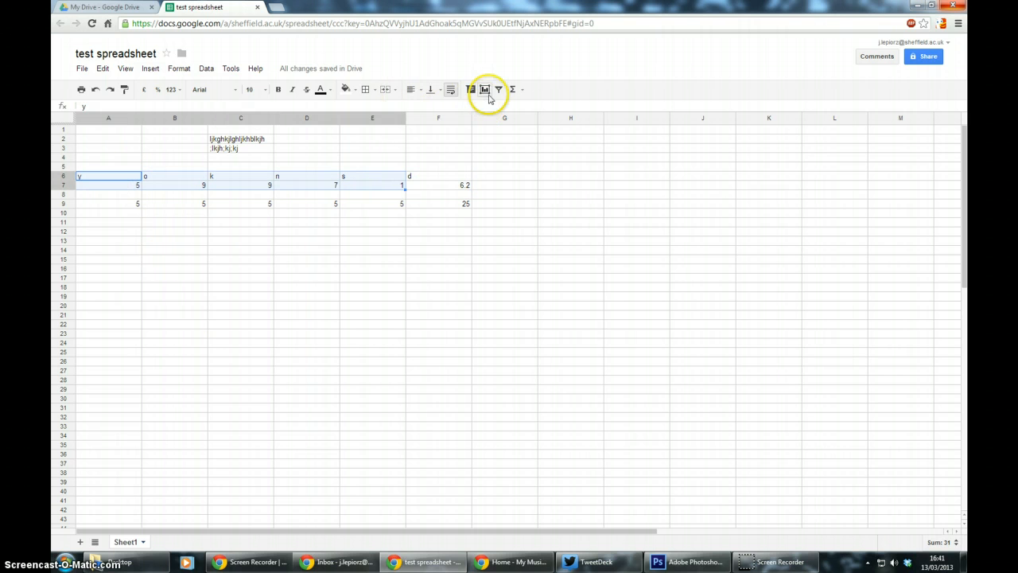
click(485, 90)
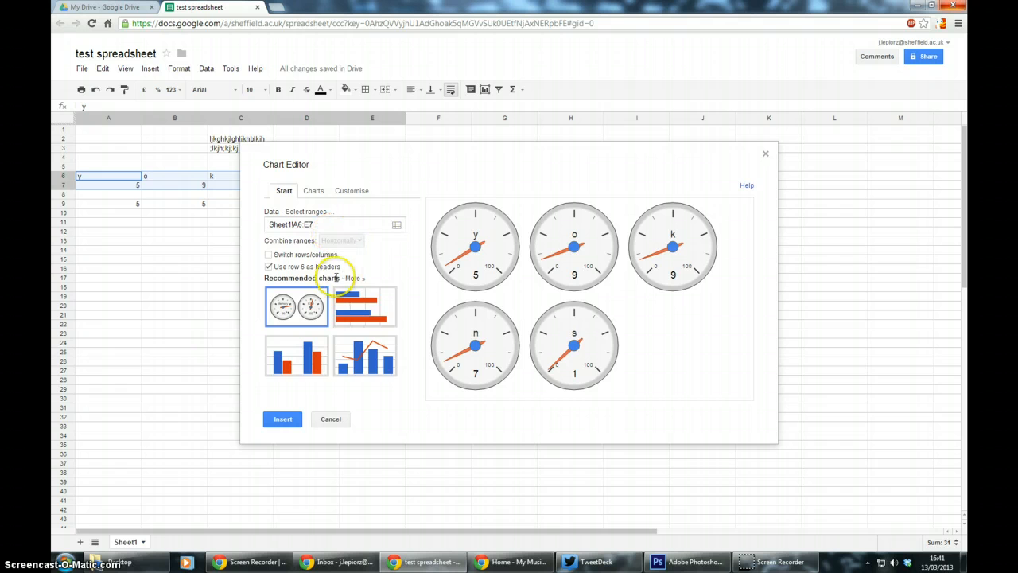
click(358, 318)
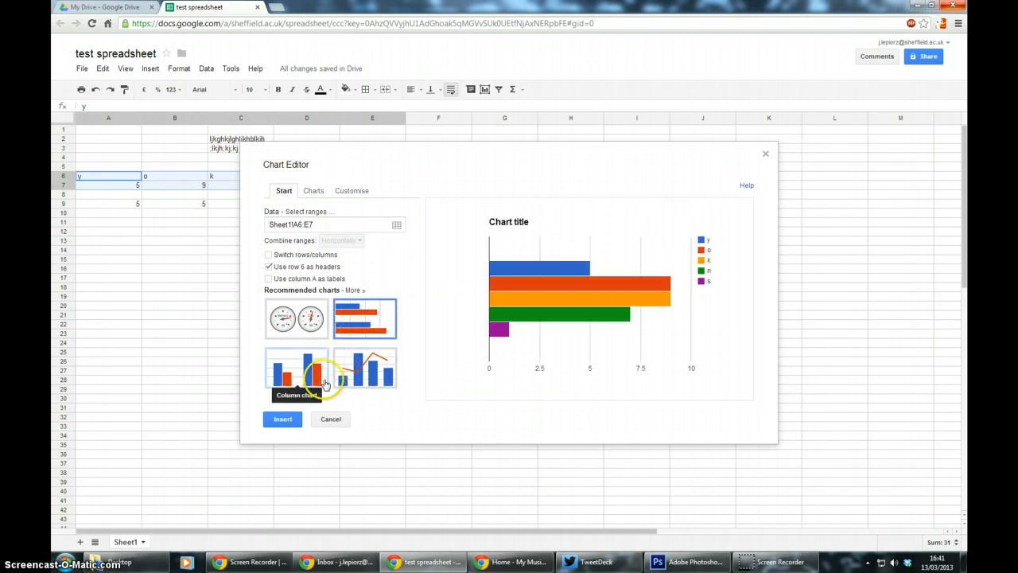
click(283, 418)
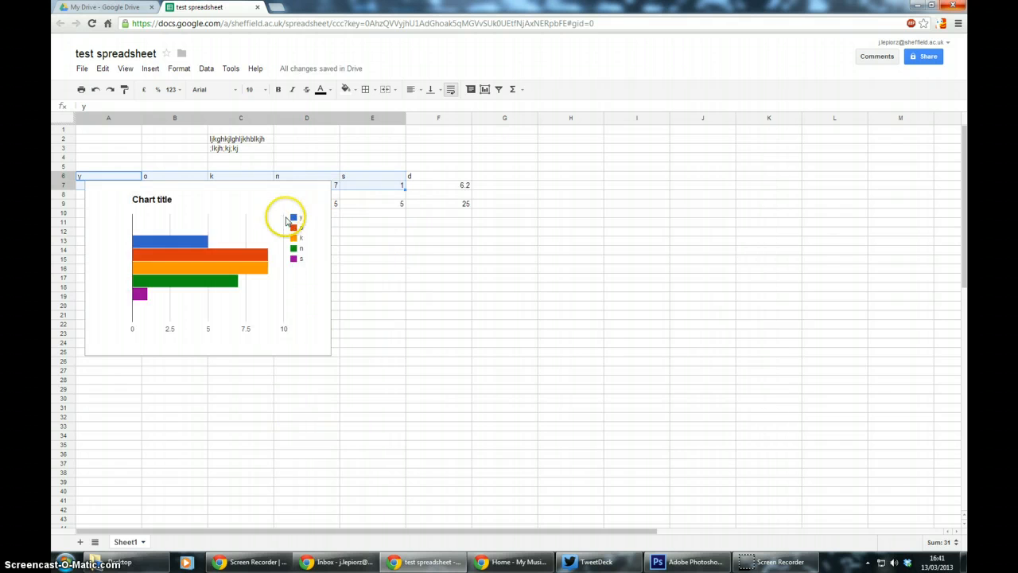
click(167, 196)
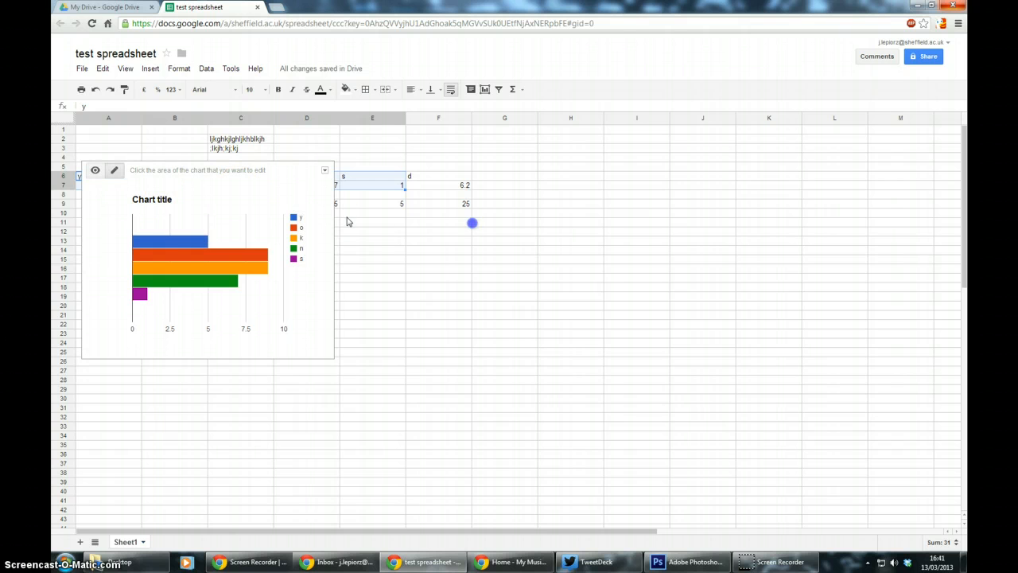
click(116, 278)
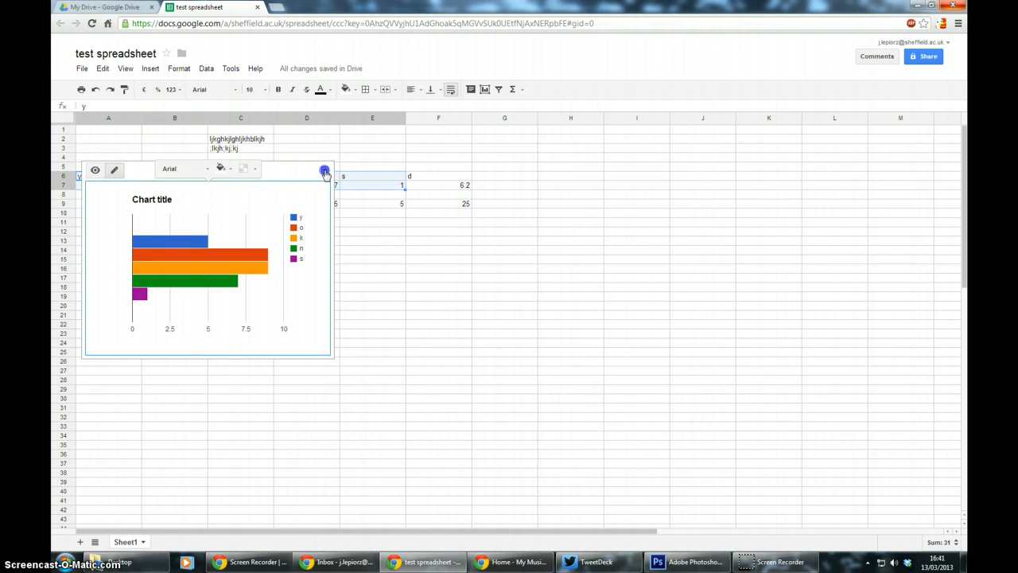
click(325, 171)
click(242, 166)
click(399, 172)
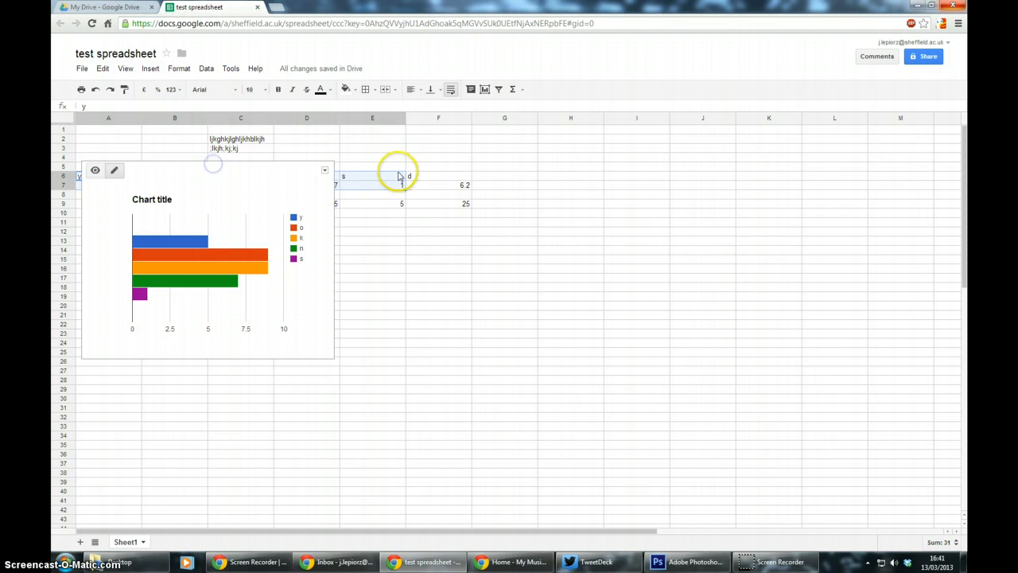
click(391, 241)
scroll(399, 259, down, 3)
scroll(399, 263, up, 3)
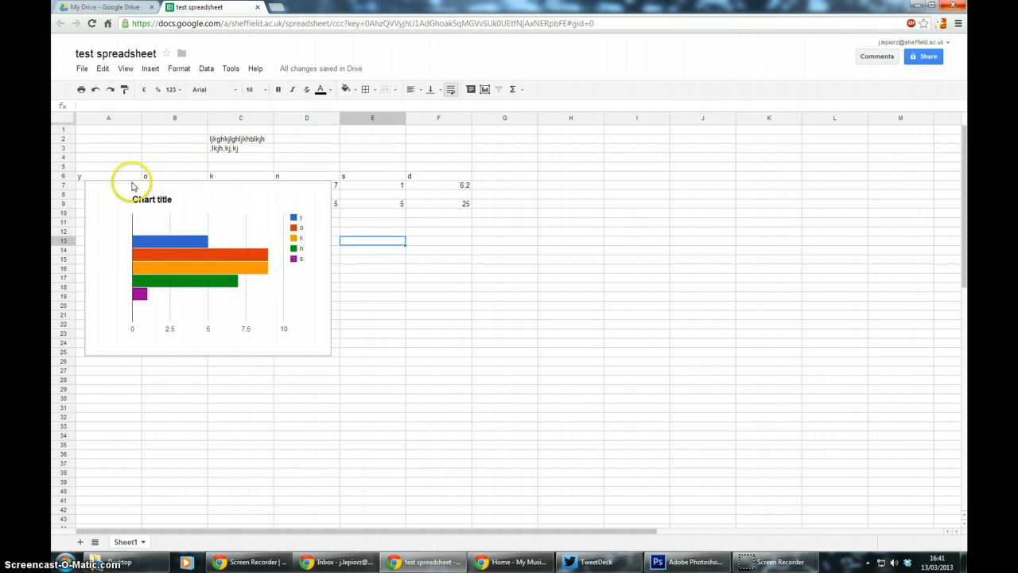
Step: Compare the labelled values in A6:E7 with the chart's y and o bars and its legend
click(86, 176)
drag(105, 173, 383, 189)
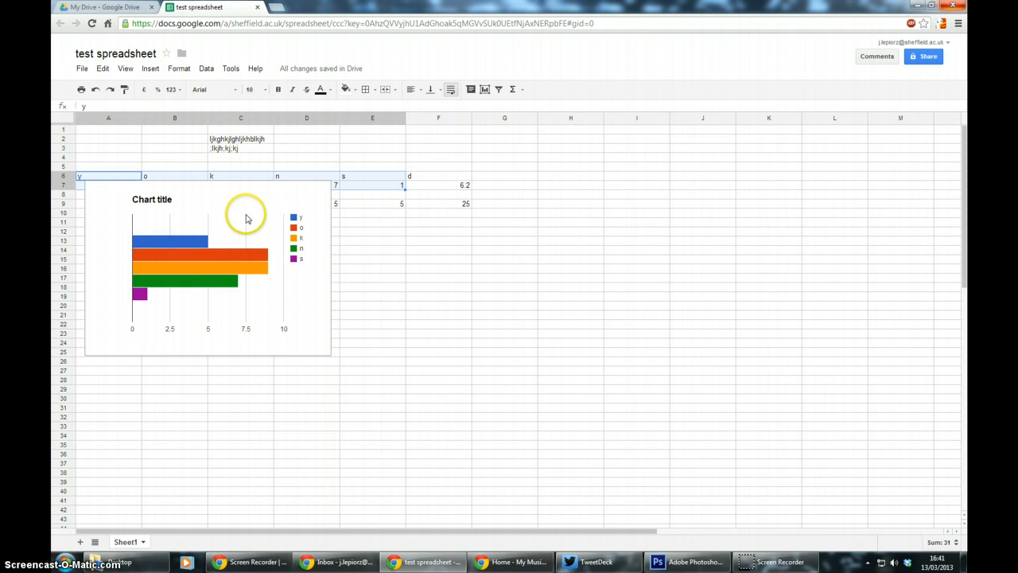
click(163, 242)
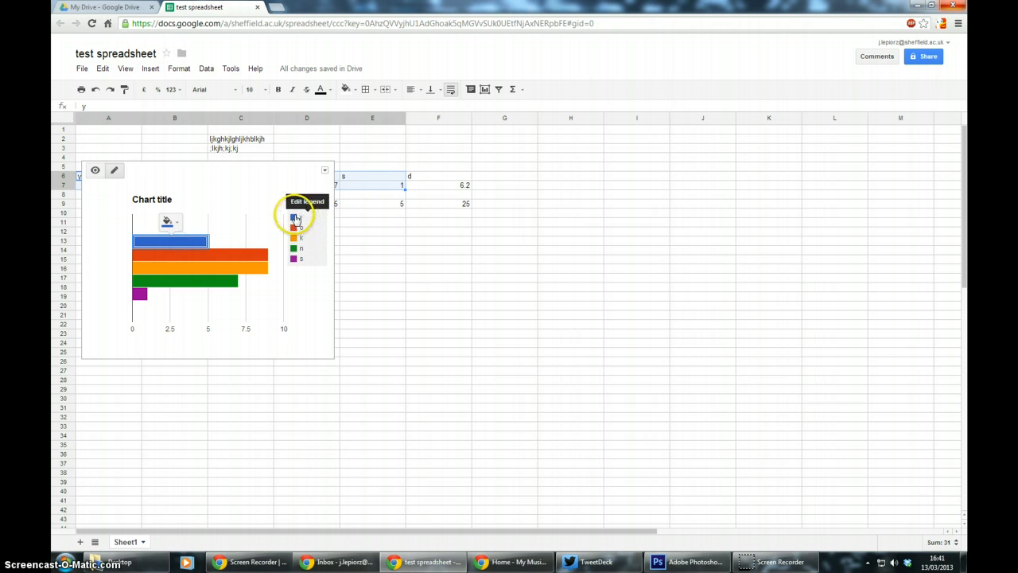
click(182, 241)
click(195, 253)
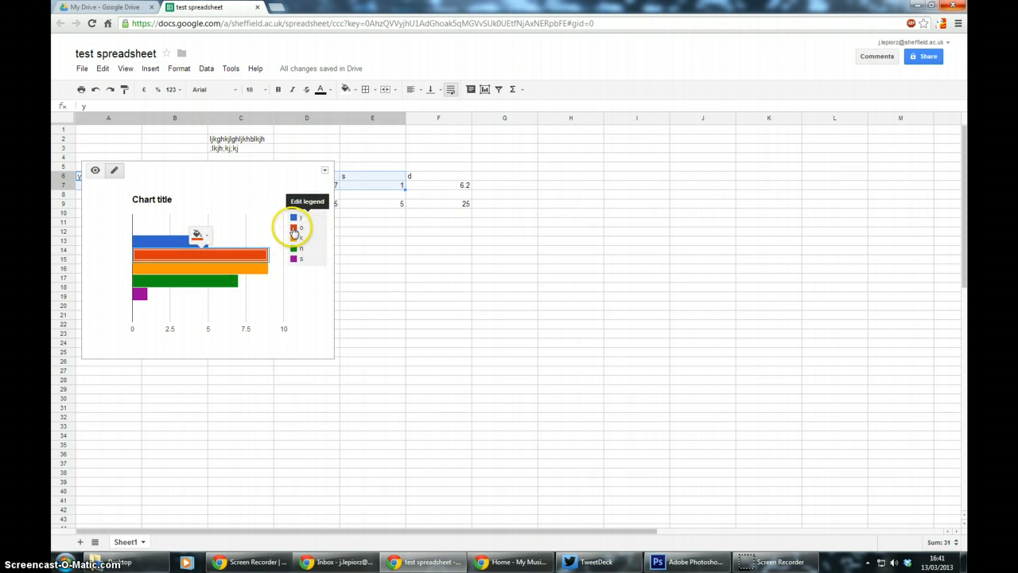
click(294, 230)
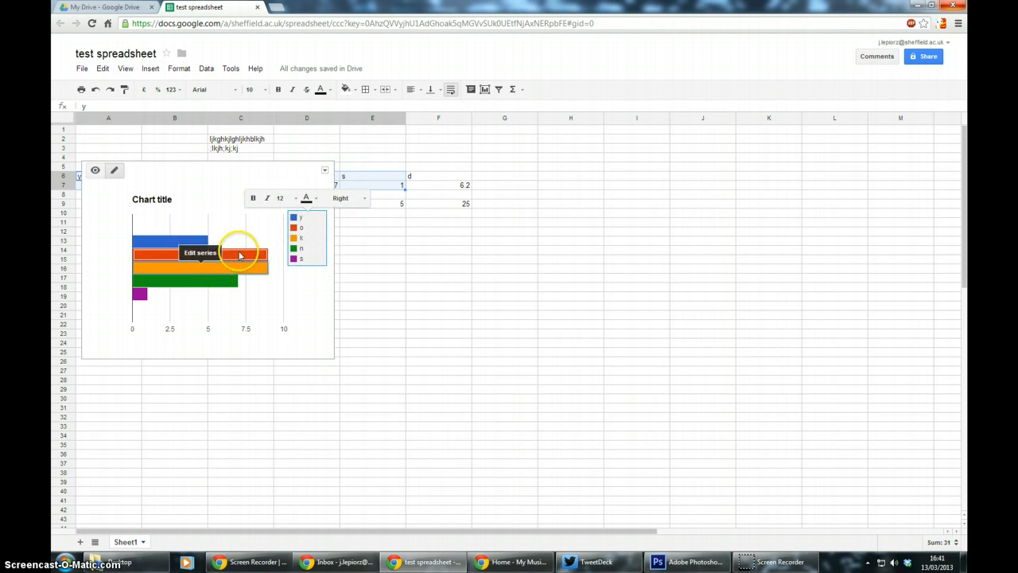
Step: Change the fill colour of the chart's o bar to yellow and return the chart to view mode
click(238, 254)
click(199, 233)
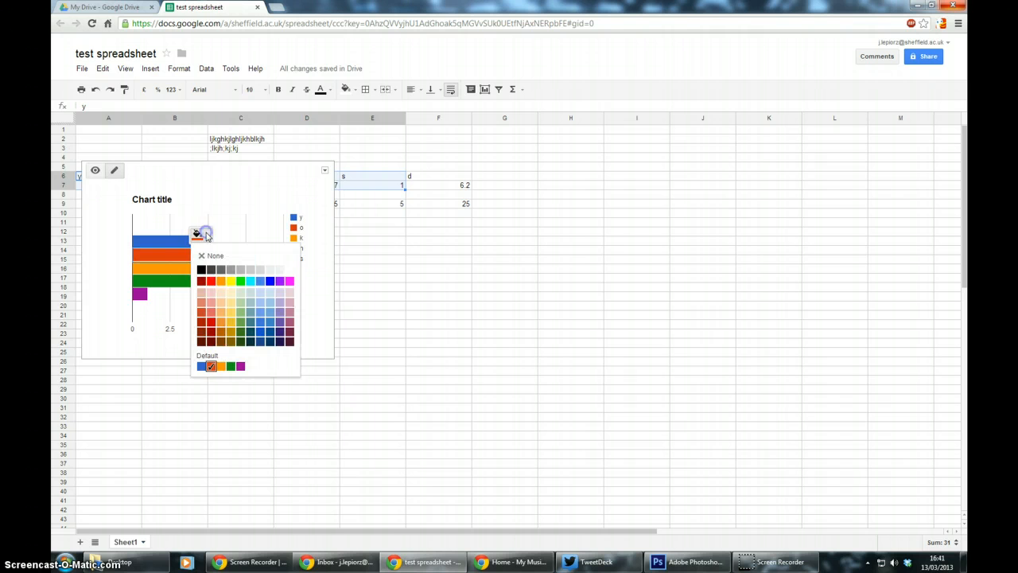
click(231, 283)
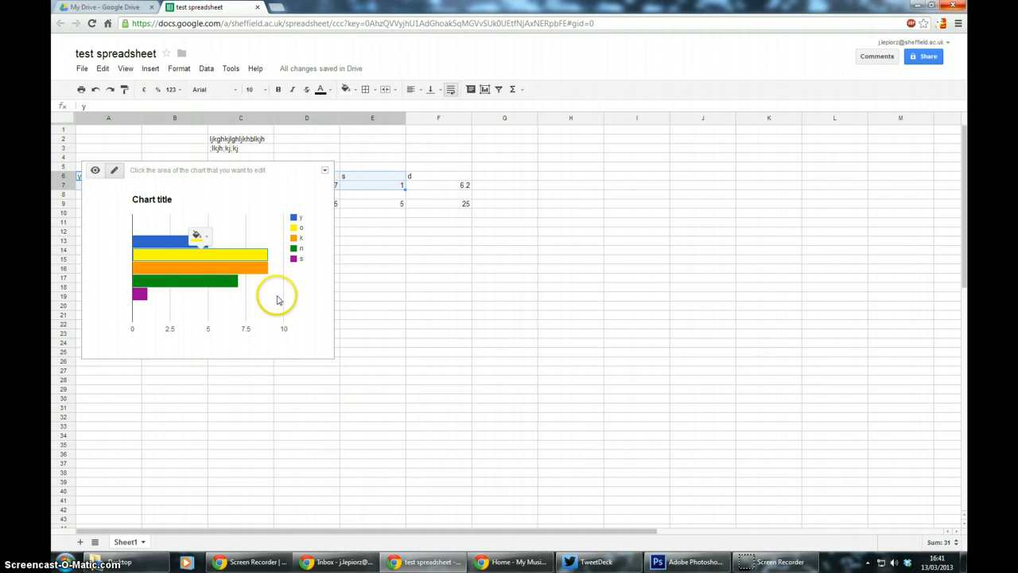
click(95, 171)
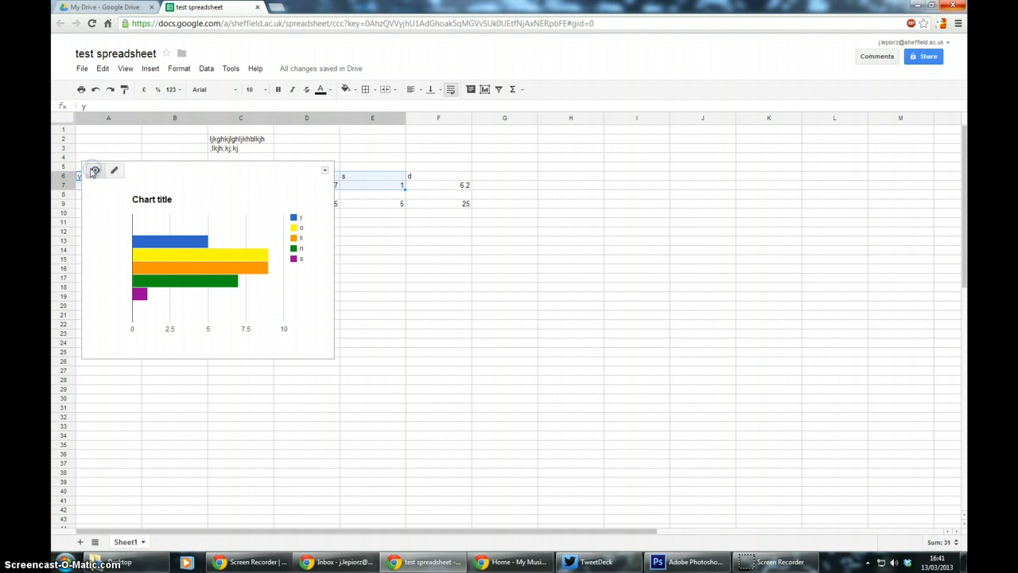
click(446, 344)
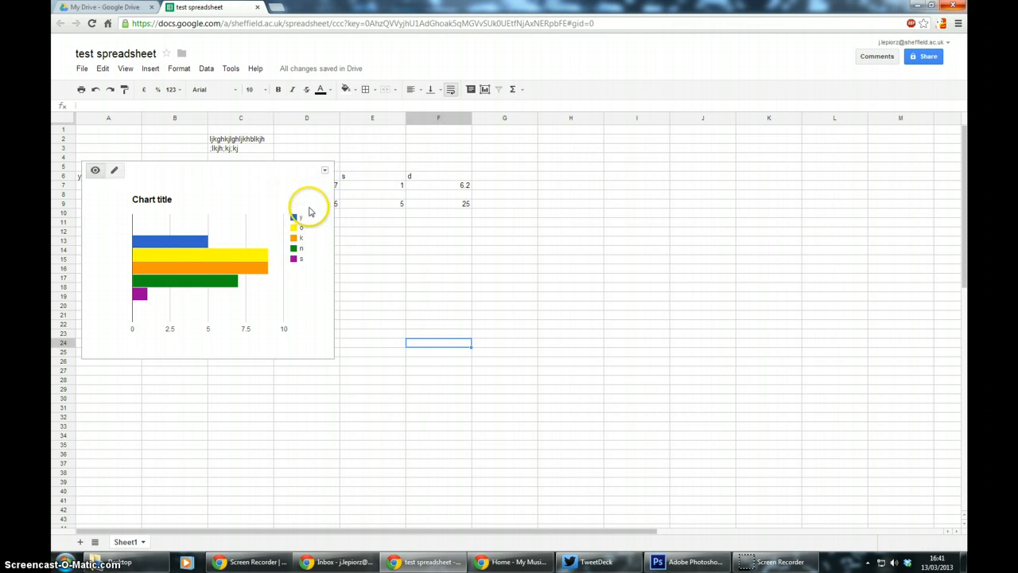
Step: Open the bar chart's advanced editing and review its customisation options and data settings
click(324, 171)
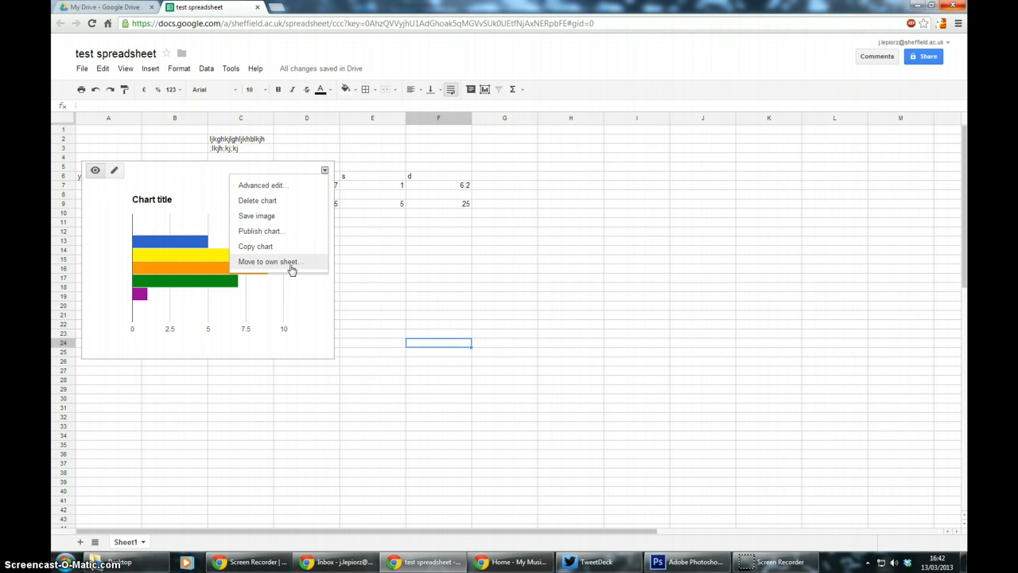
click(279, 186)
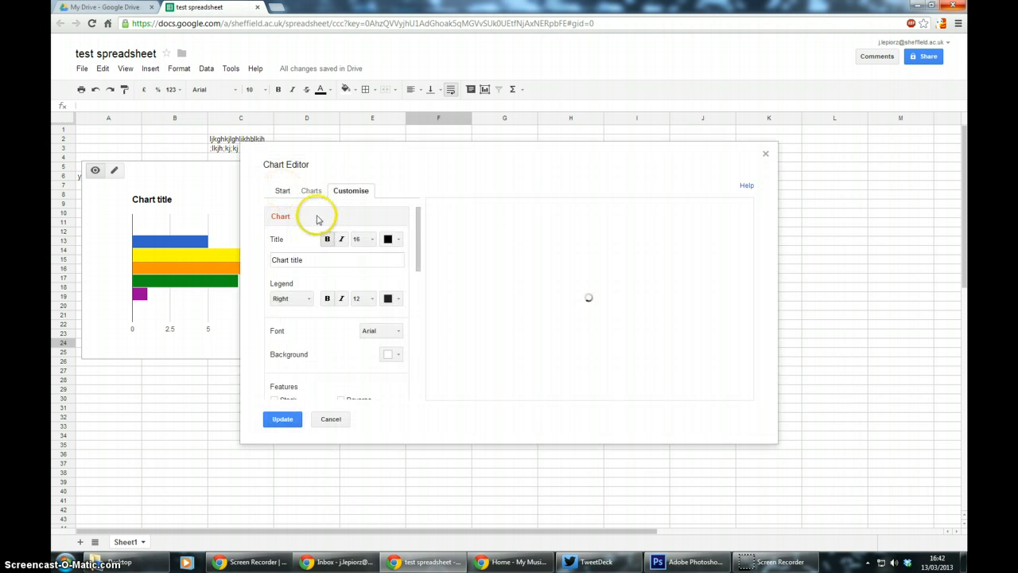
click(495, 222)
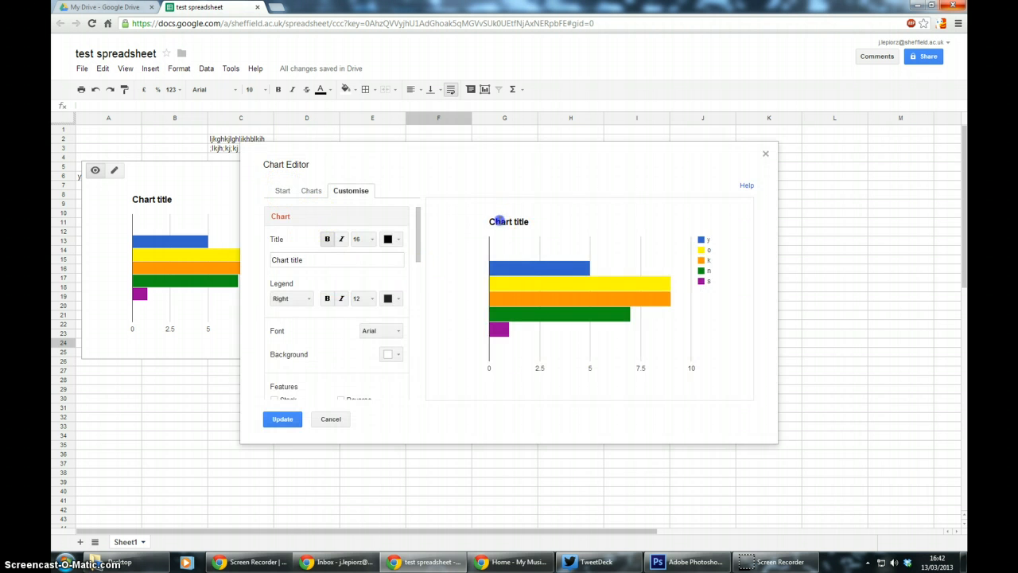
drag(513, 220, 506, 220)
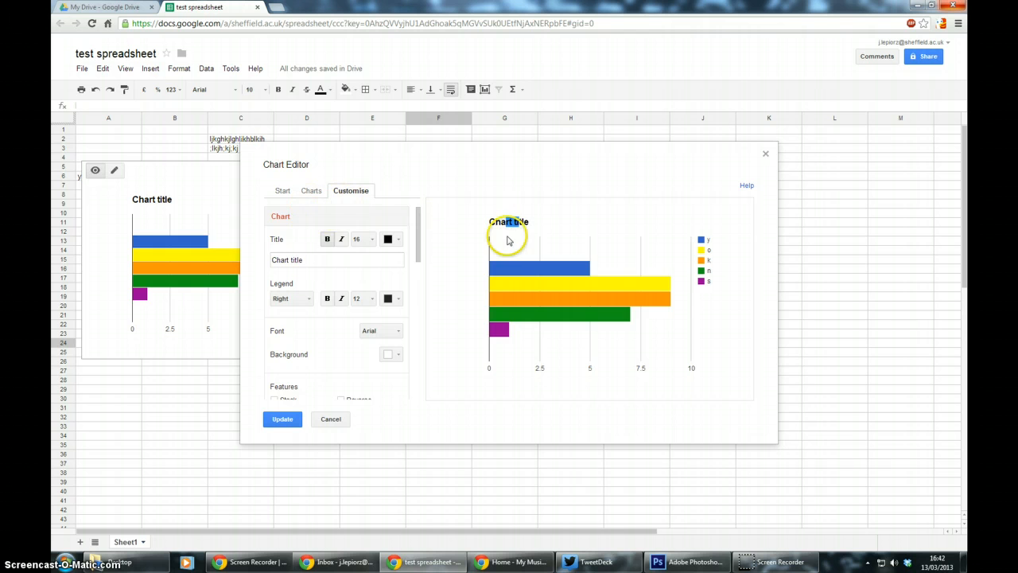
click(315, 191)
click(283, 191)
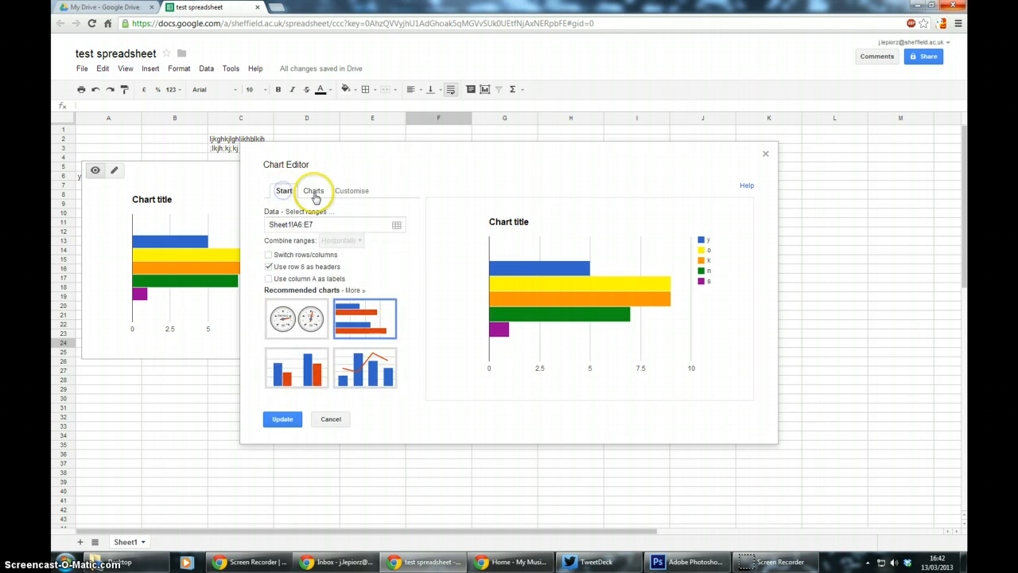
Step: Try the pie and geo chart types for the existing chart, and close the chart editor without updating
click(313, 191)
click(291, 317)
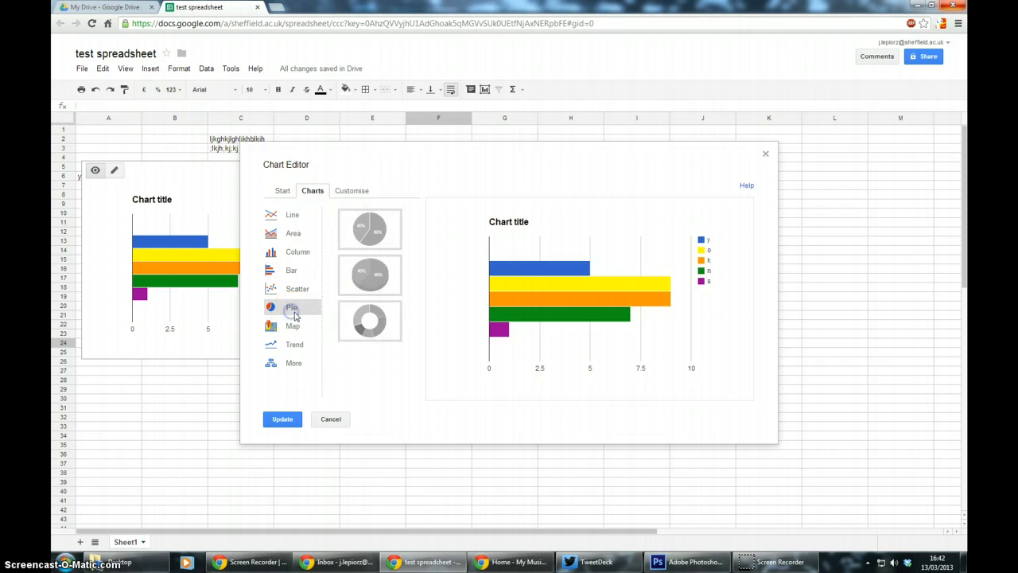
click(368, 275)
click(367, 230)
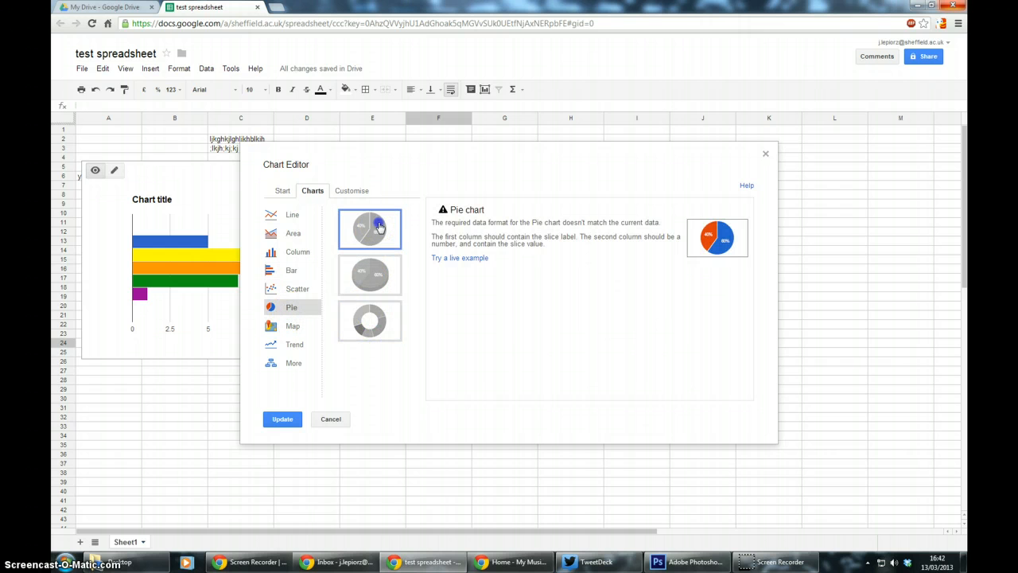
click(294, 327)
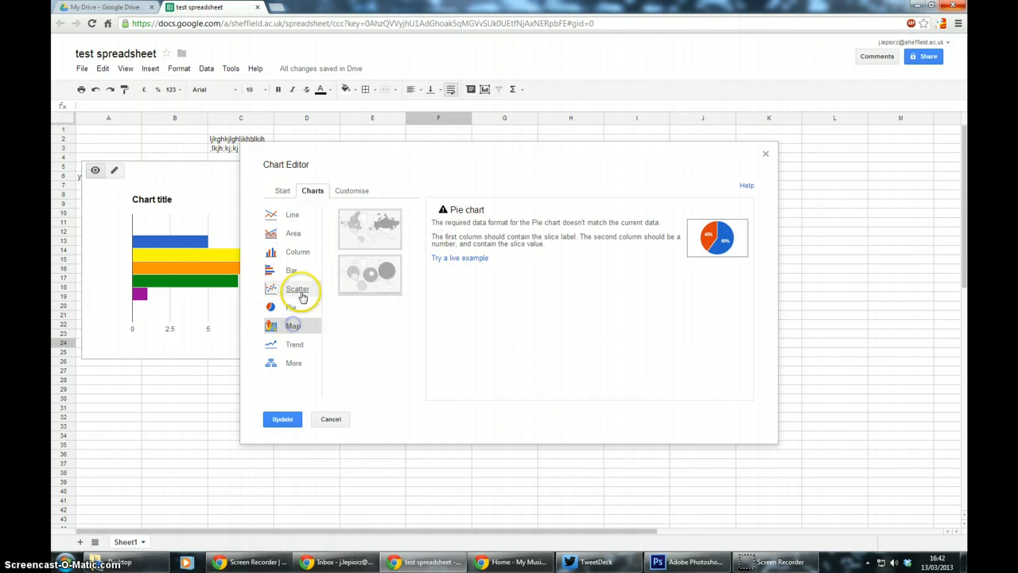
click(299, 290)
click(293, 333)
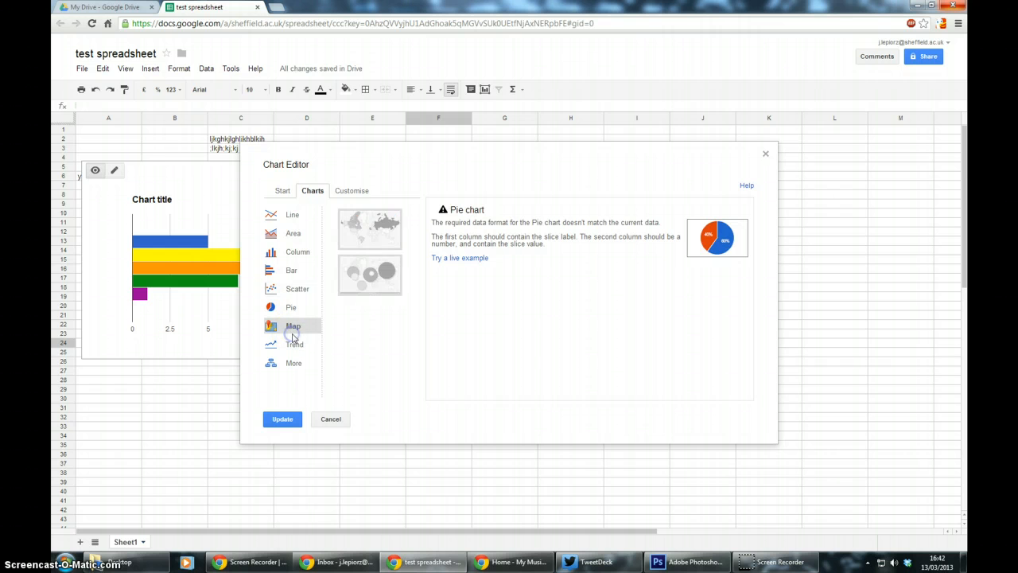
click(370, 278)
click(375, 242)
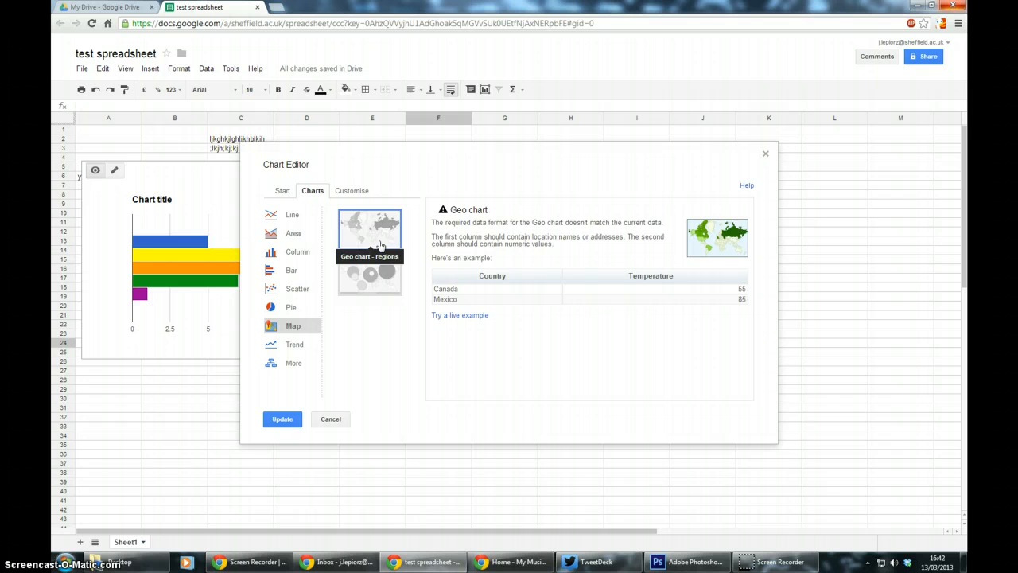
click(361, 298)
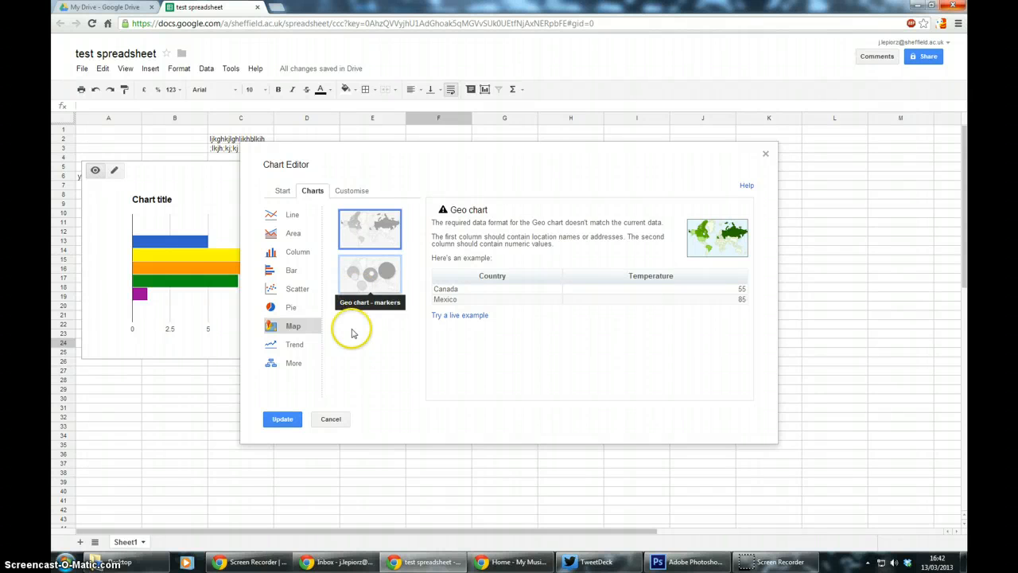
click(338, 420)
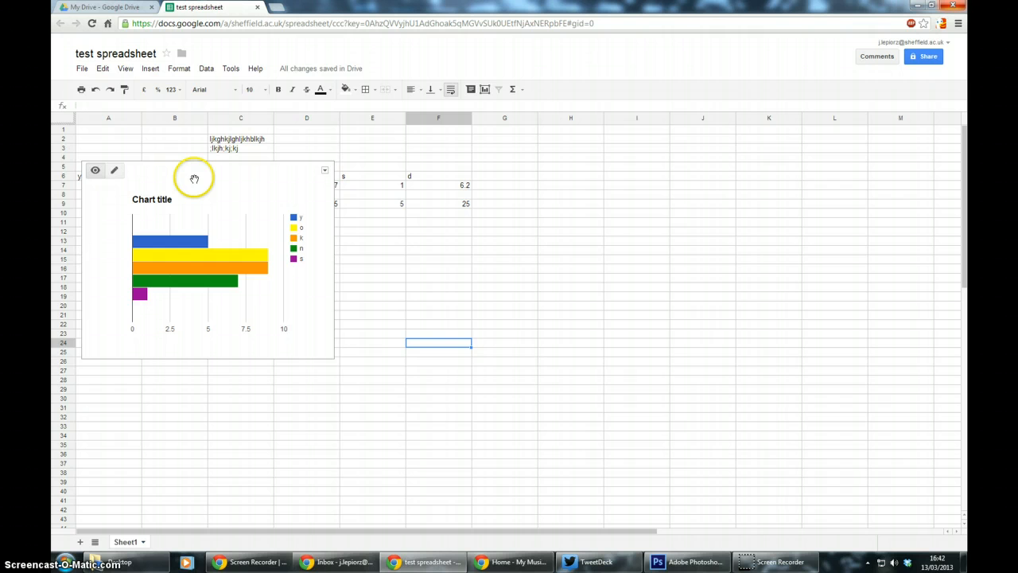
Step: Move the bar chart away from the data to columns H to K, and check the charted values in A6:E7
drag(191, 176, 684, 212)
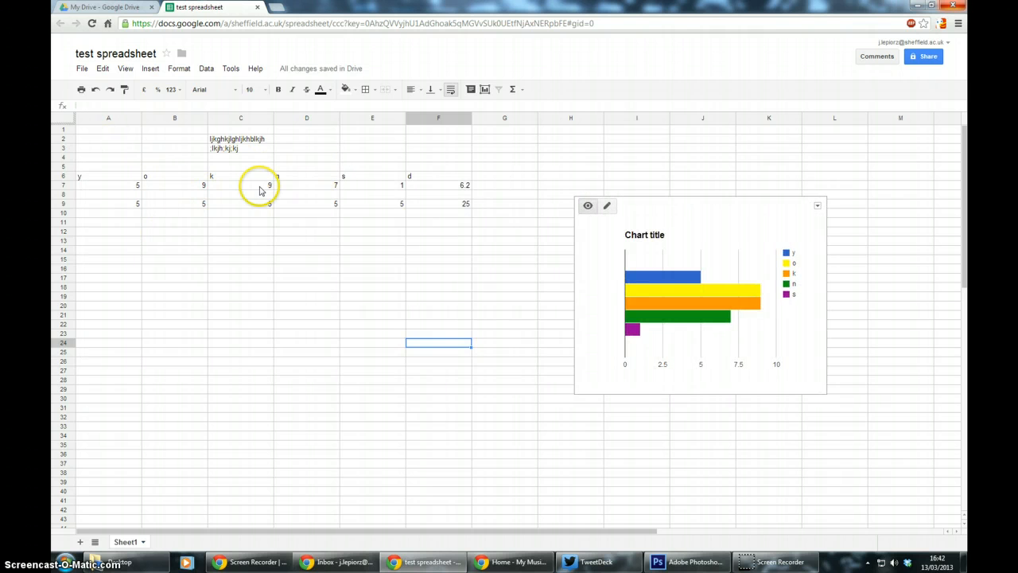
drag(377, 175, 117, 184)
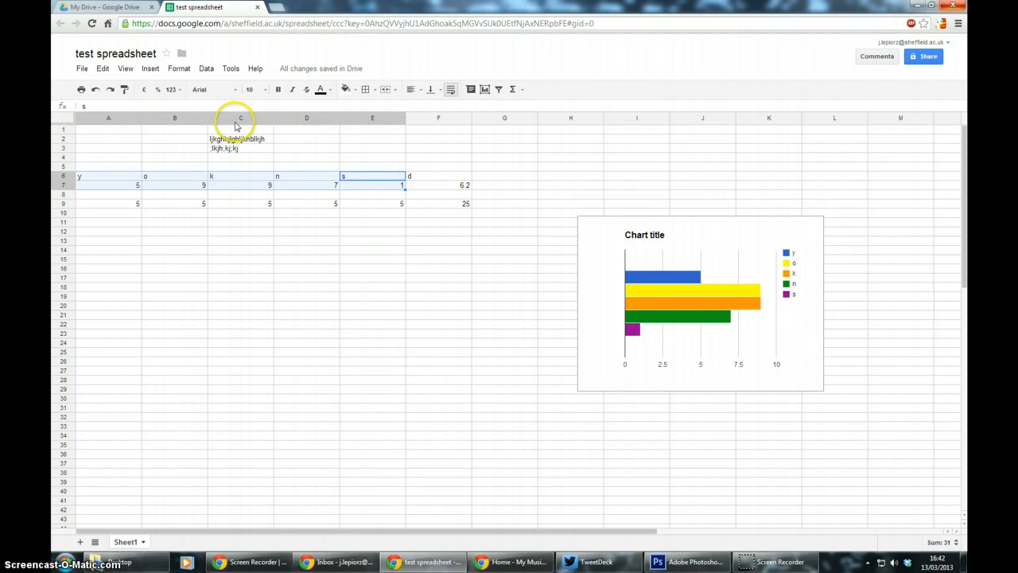
click(193, 221)
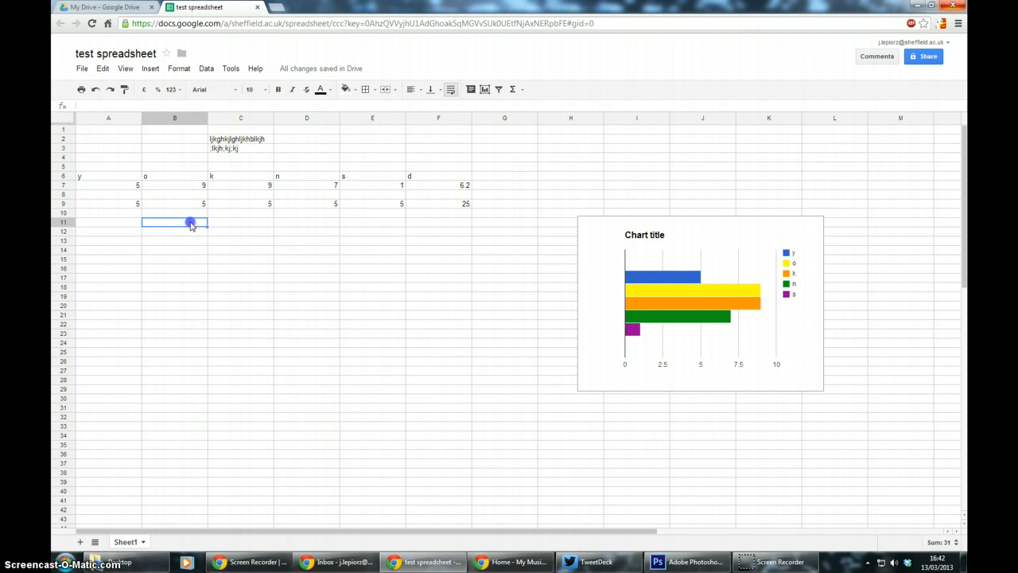
Step: Download the spreadsheet in Microsoft Excel (.xlsx) format and open the downloaded file in Excel
click(84, 70)
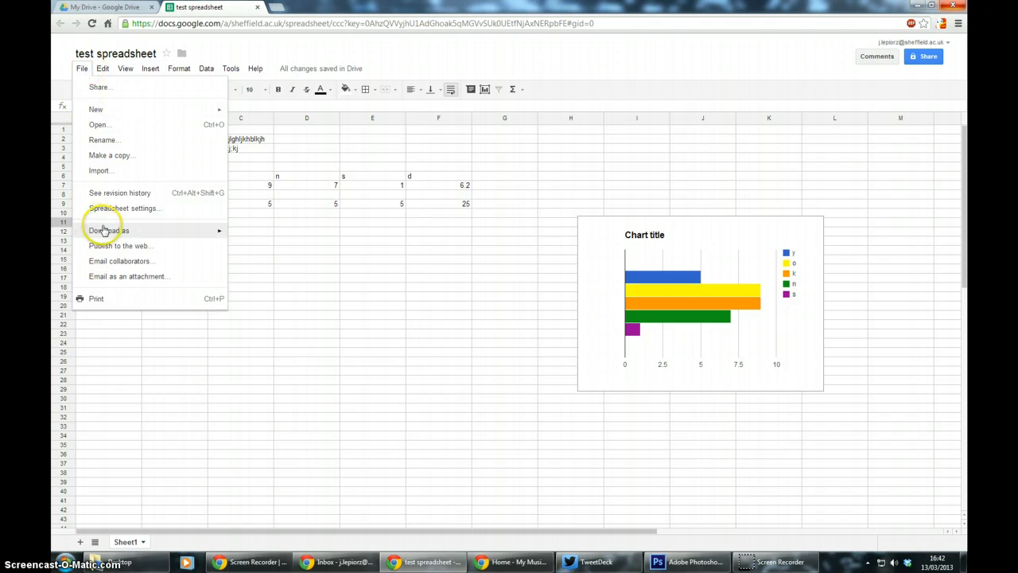
mouse_move(104, 229)
click(252, 236)
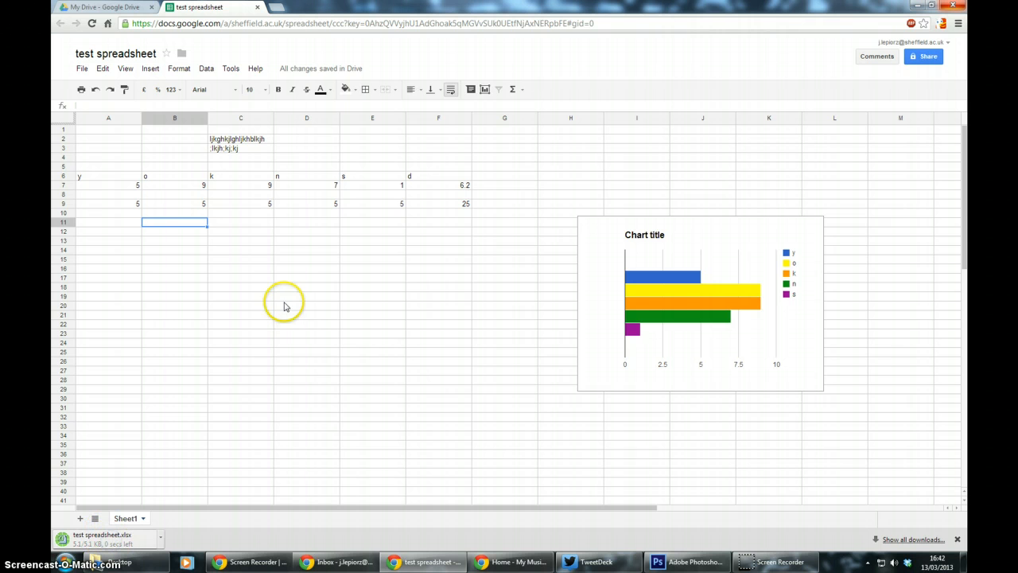
click(118, 543)
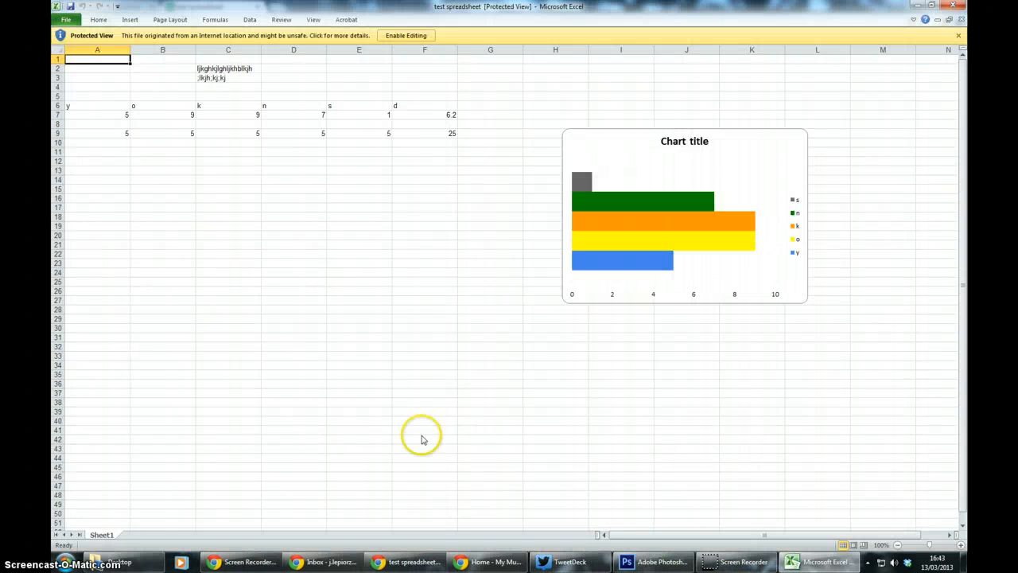
Step: Examine how the bar chart and the labelled values in rows 6 and 7 came through in the Excel copy
click(603, 222)
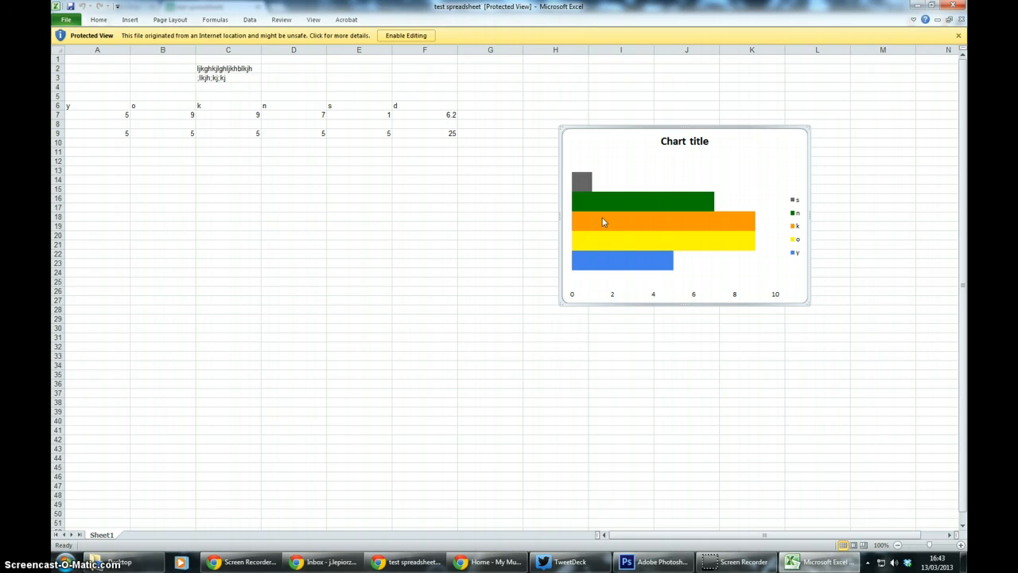
click(525, 148)
click(335, 235)
click(390, 105)
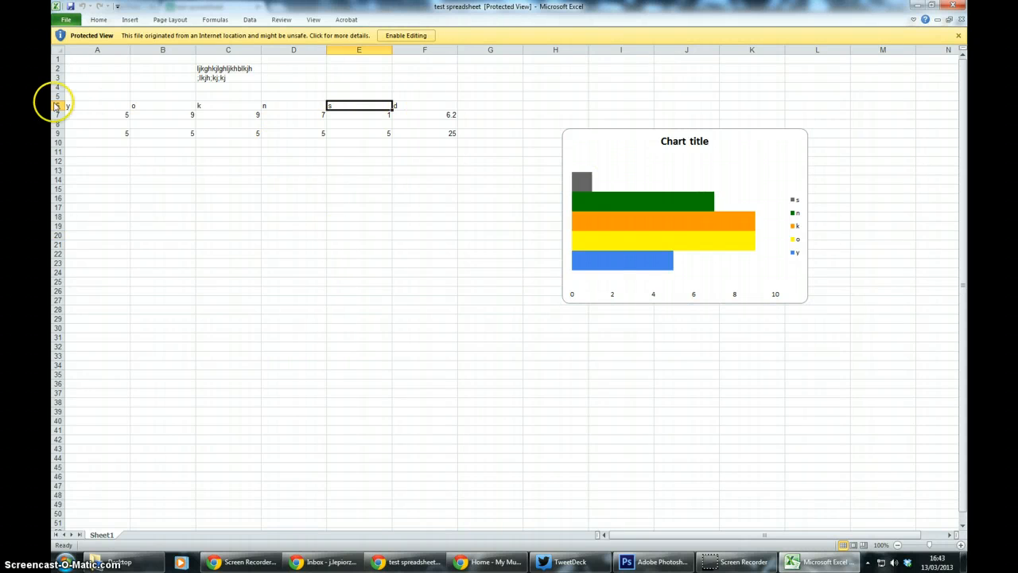
drag(50, 98, 342, 114)
click(369, 188)
shift+click(91, 107)
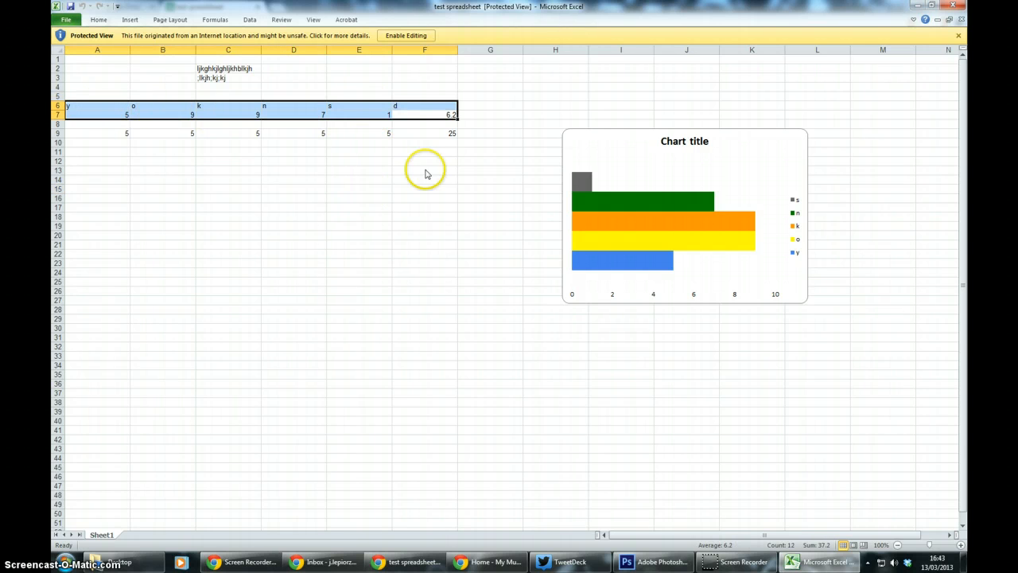
click(777, 203)
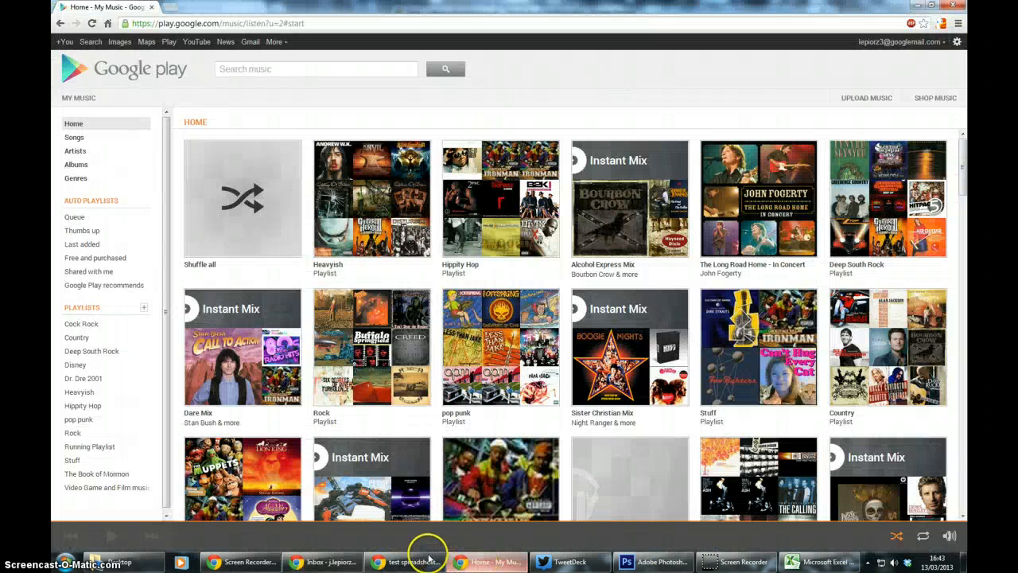
Step: Switch back to the test spreadsheet in Chrome and delete the bar chart
click(418, 563)
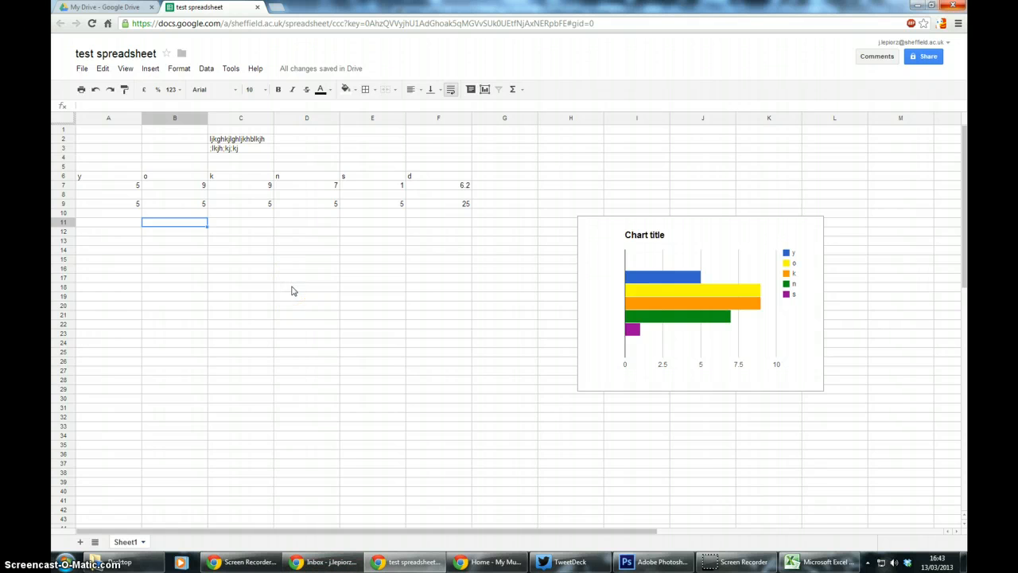
click(571, 252)
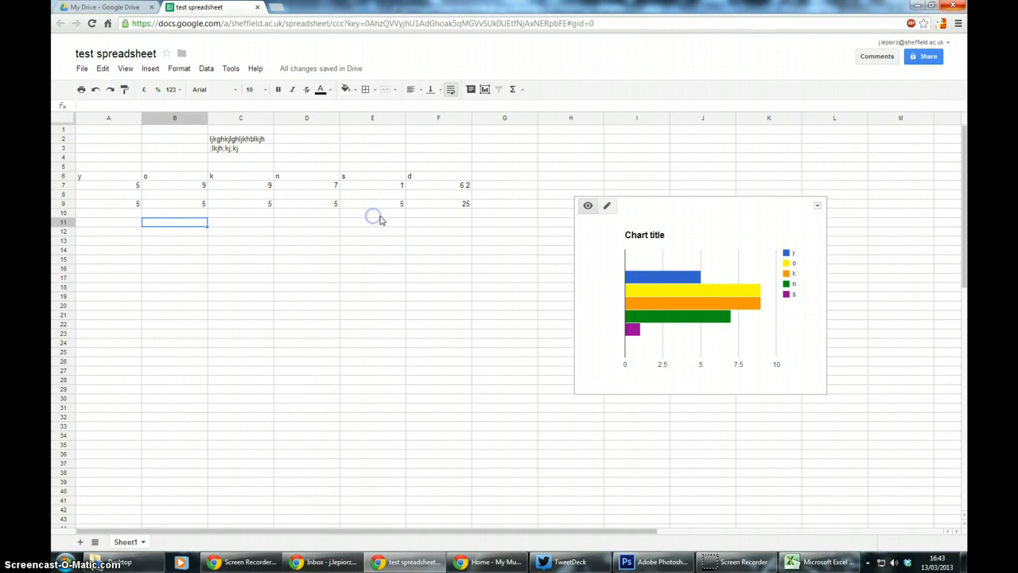
click(817, 205)
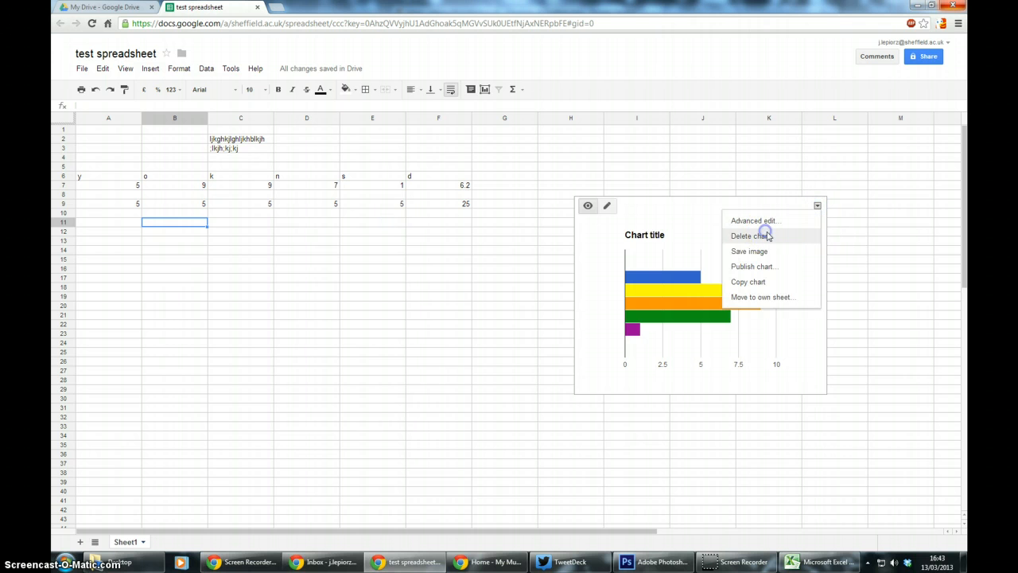
click(767, 235)
click(261, 249)
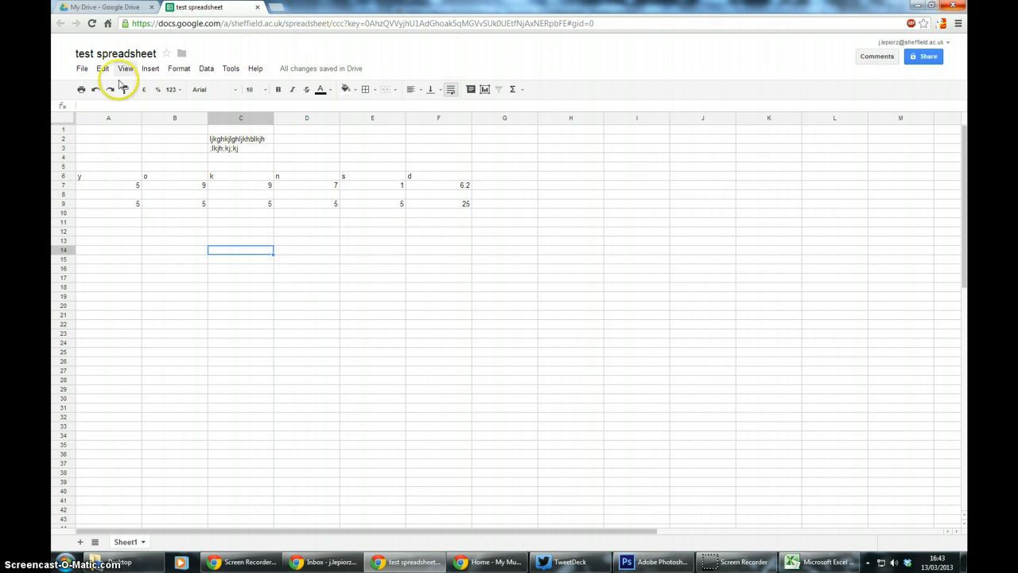
Step: Make the text in C5:C6 bold, including the k label
drag(239, 166, 236, 175)
click(279, 89)
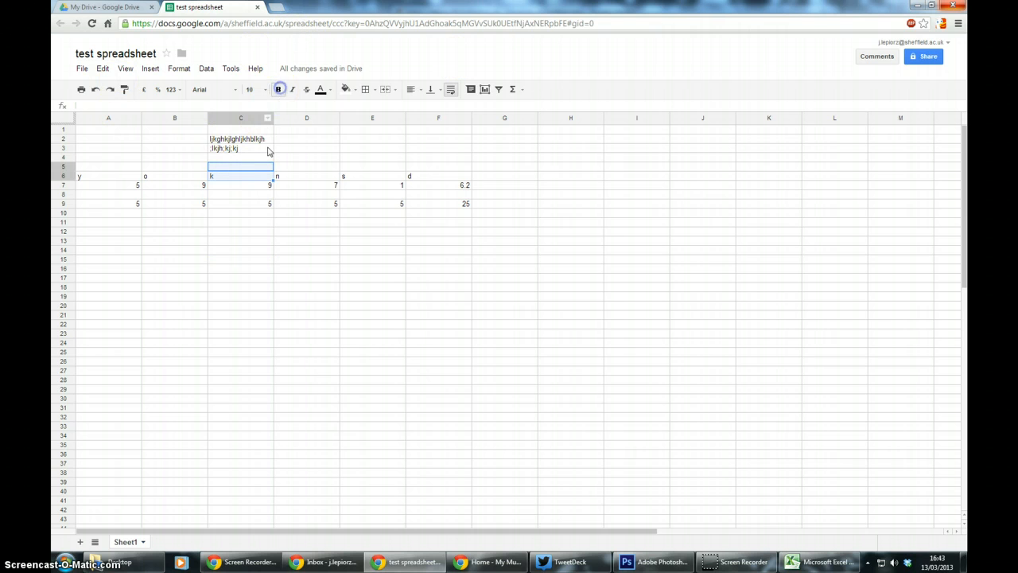
click(304, 176)
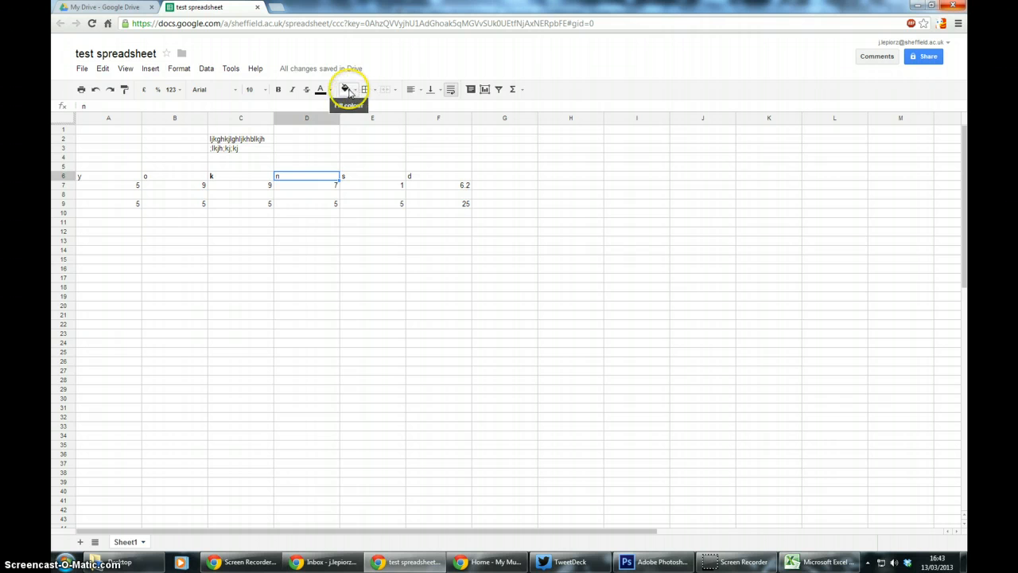
Step: Apply all borders to the cell range A6:F9
drag(445, 176, 107, 201)
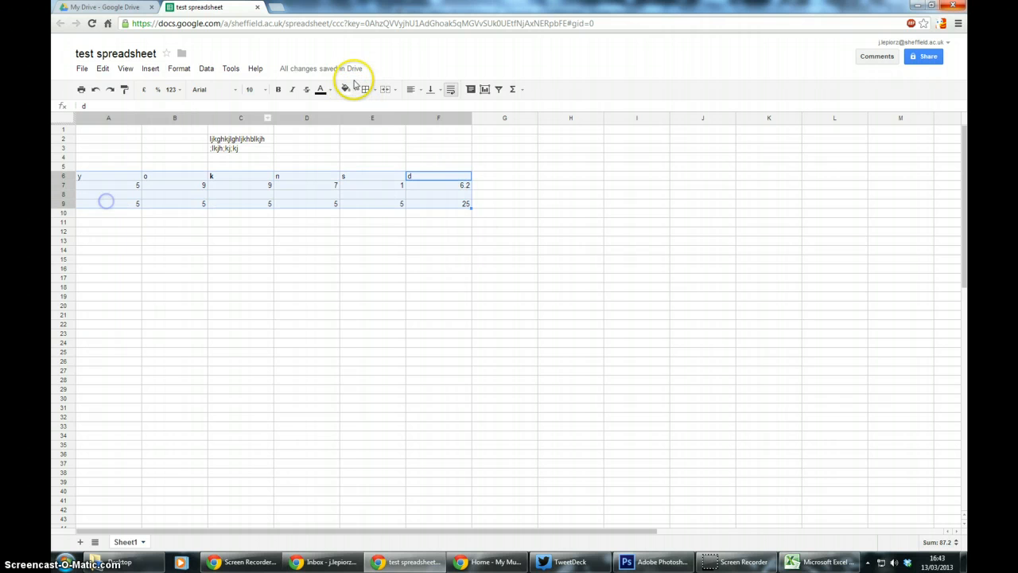
click(365, 89)
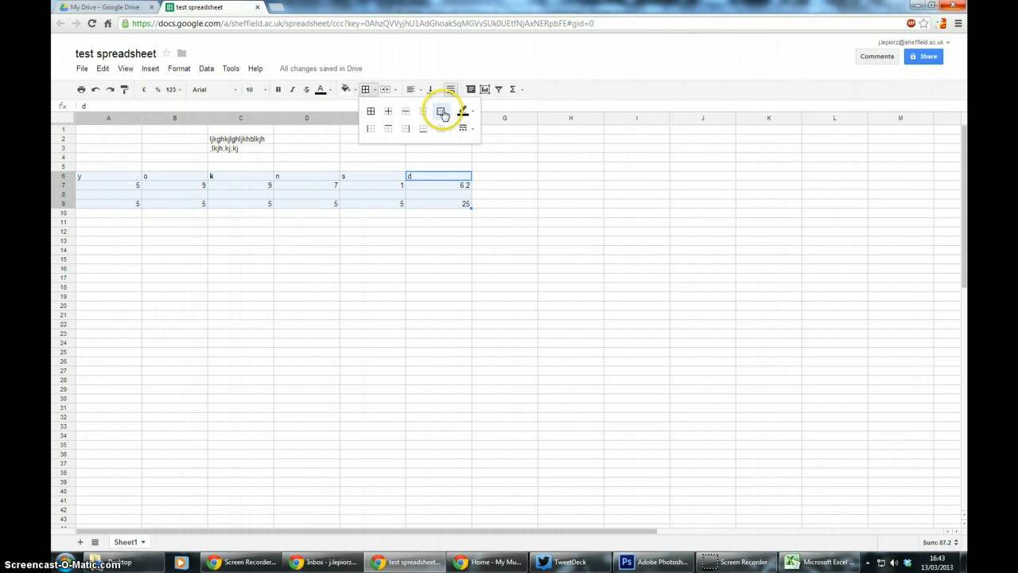
click(370, 111)
click(339, 309)
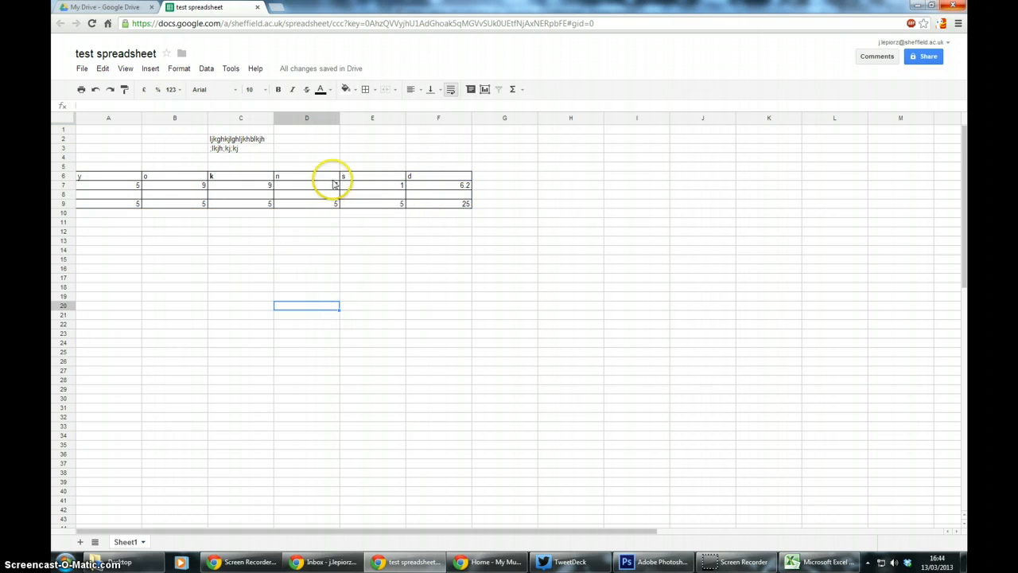
click(82, 68)
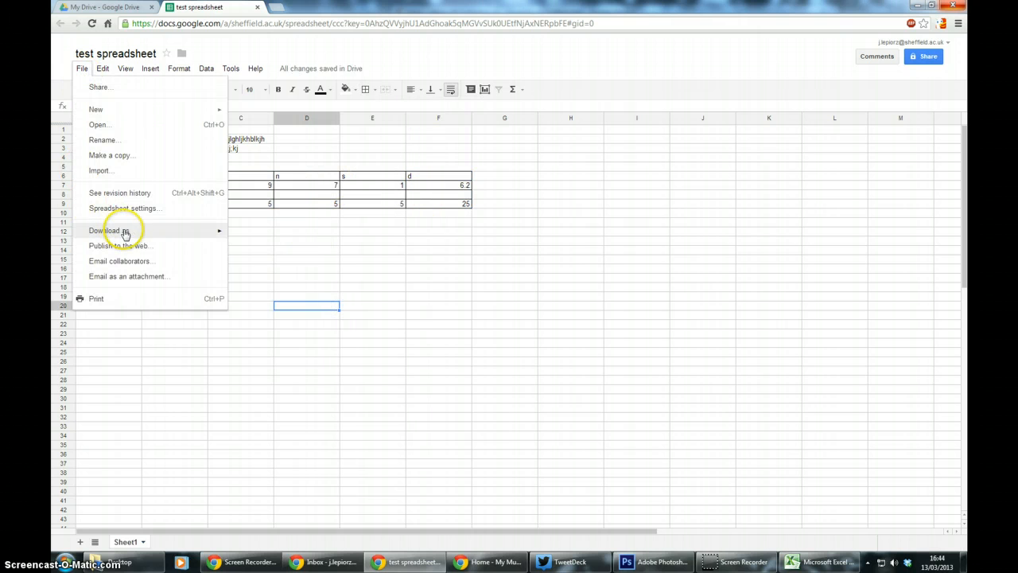
mouse_move(130, 230)
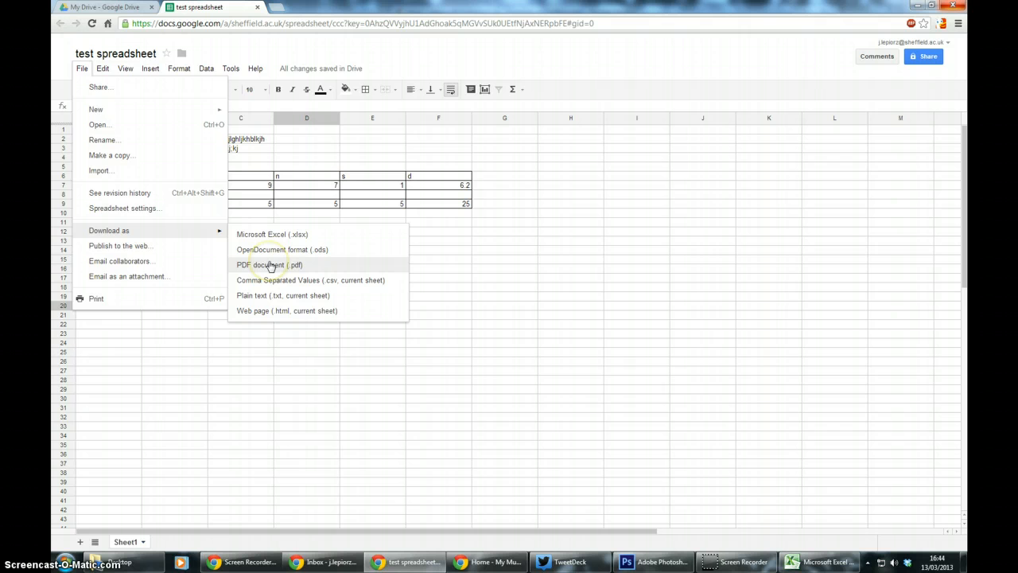
click(509, 294)
Step: Insert a column chart of the labelled values in A6:E7
drag(80, 166, 305, 176)
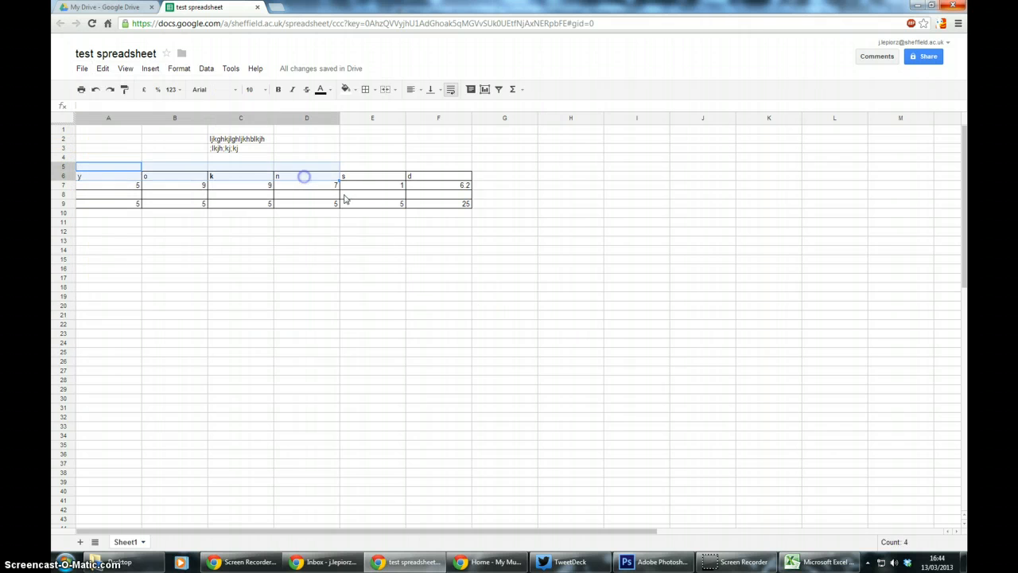
drag(369, 187, 107, 176)
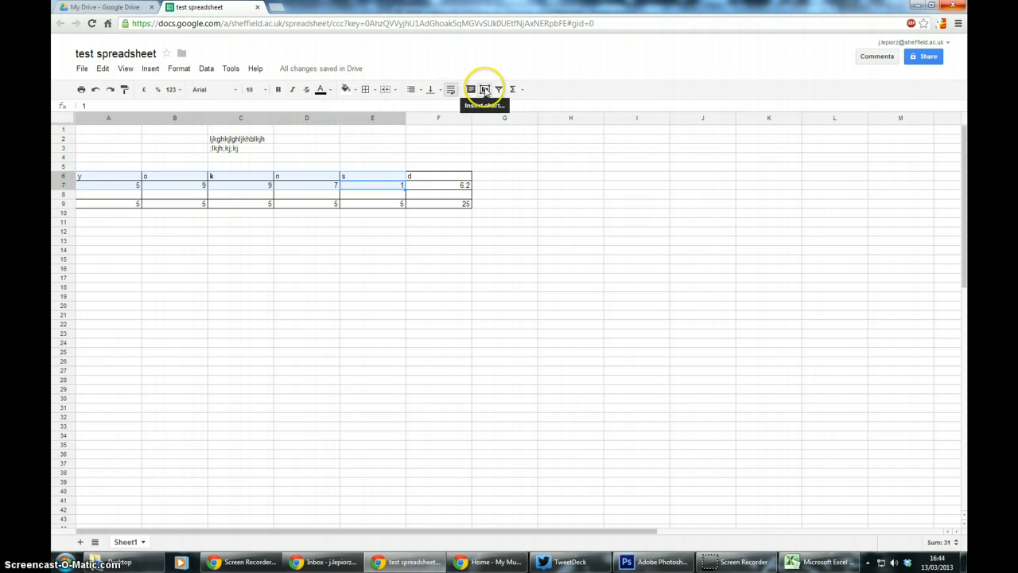
click(484, 90)
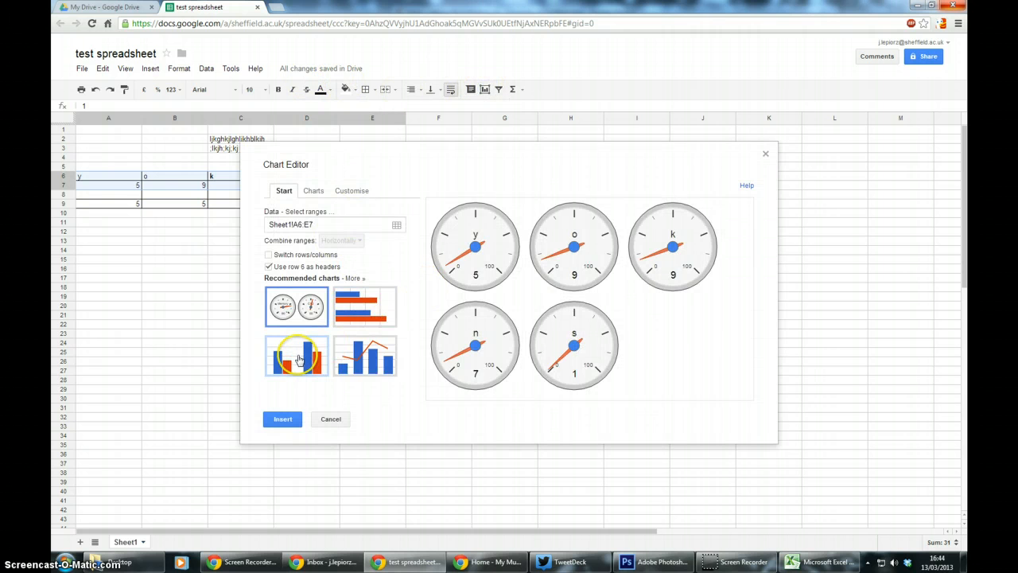
click(299, 360)
click(283, 426)
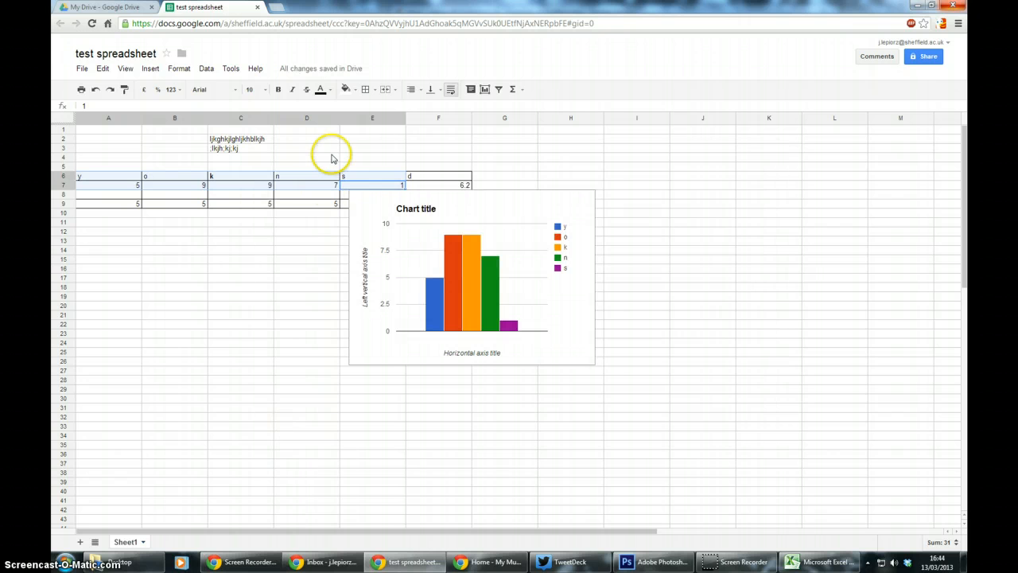
Step: Export the current sheet as an A4 landscape PDF fitted to width, and open the downloaded file
click(433, 213)
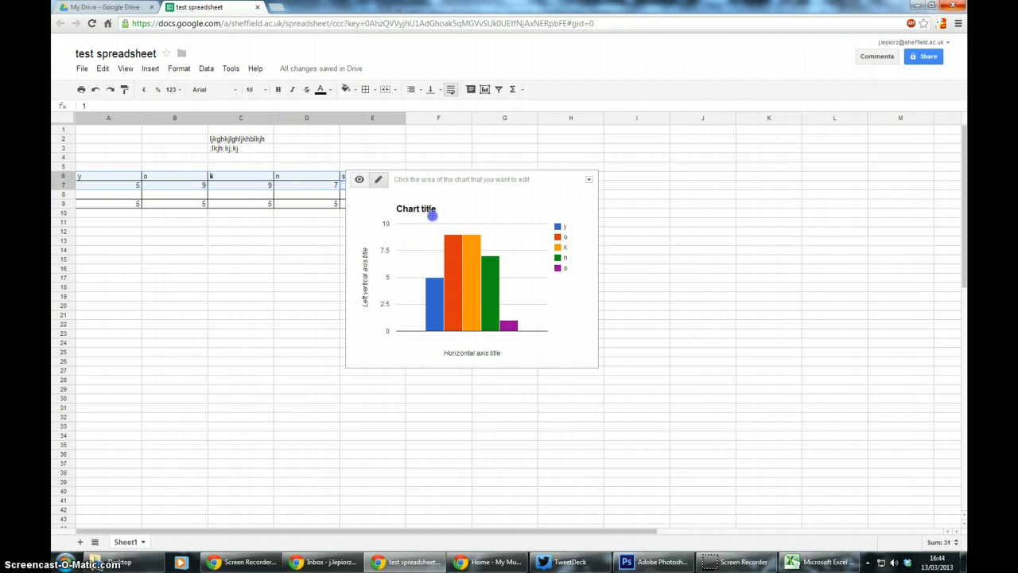
click(85, 69)
mouse_move(131, 230)
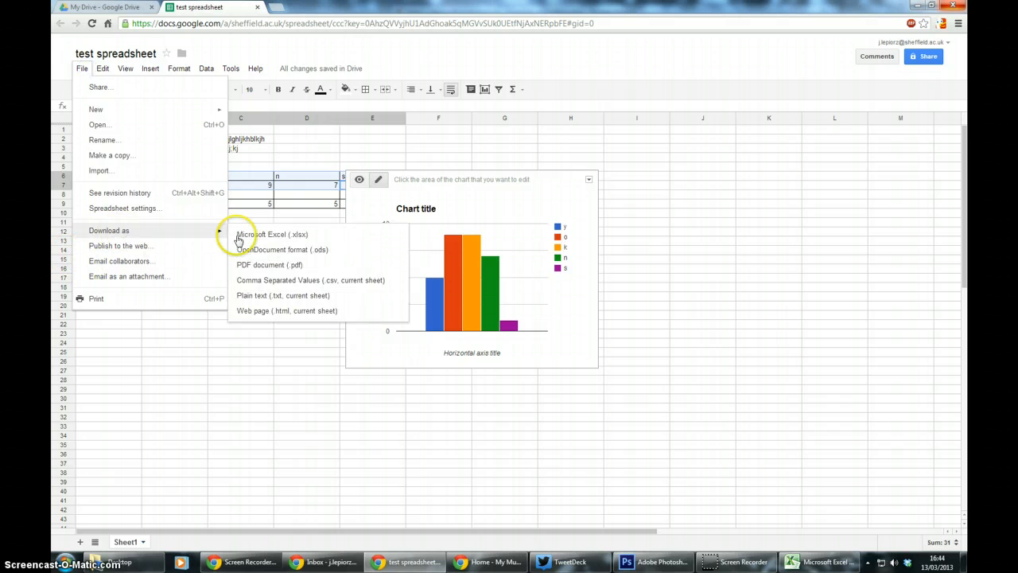
click(269, 265)
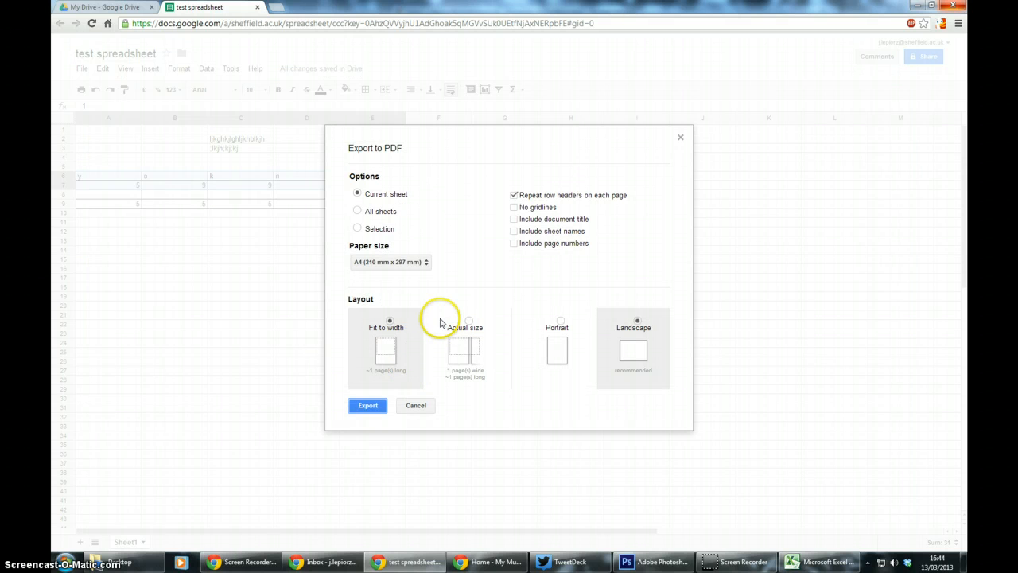
click(388, 322)
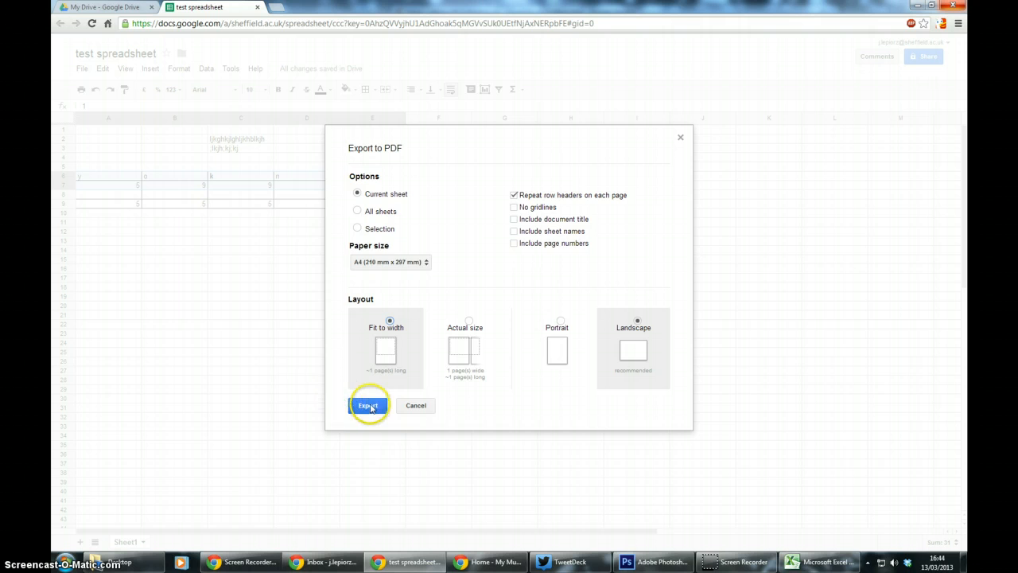
click(368, 406)
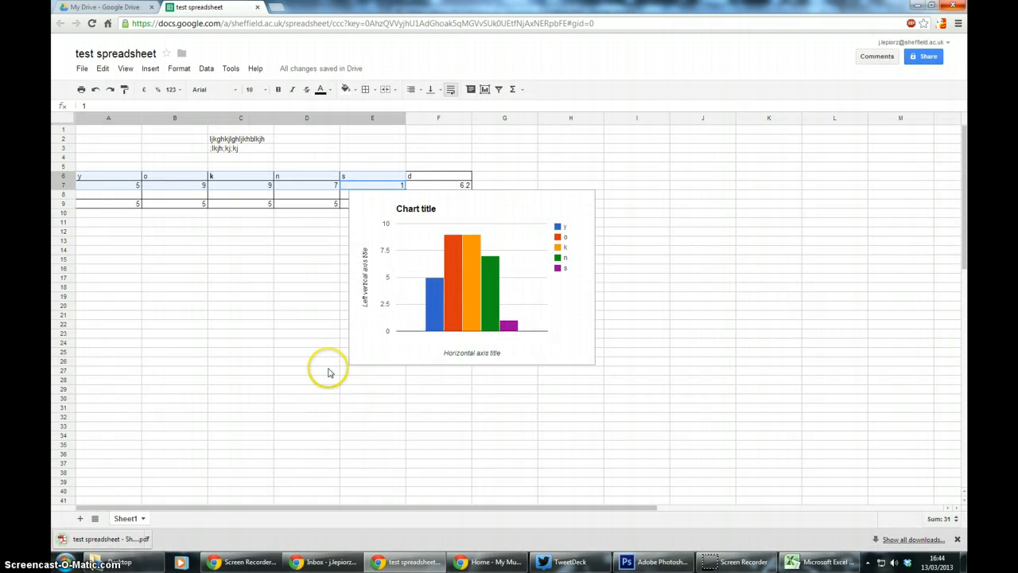
click(123, 540)
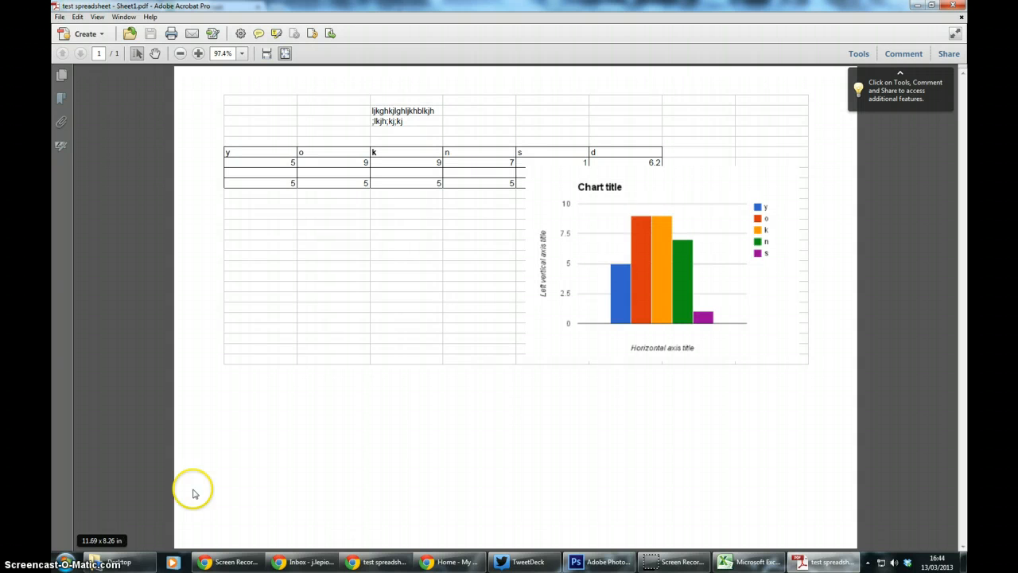
Step: Inspect the table and column chart in the exported PDF, and switch back to the test spreadsheet in Chrome
click(649, 259)
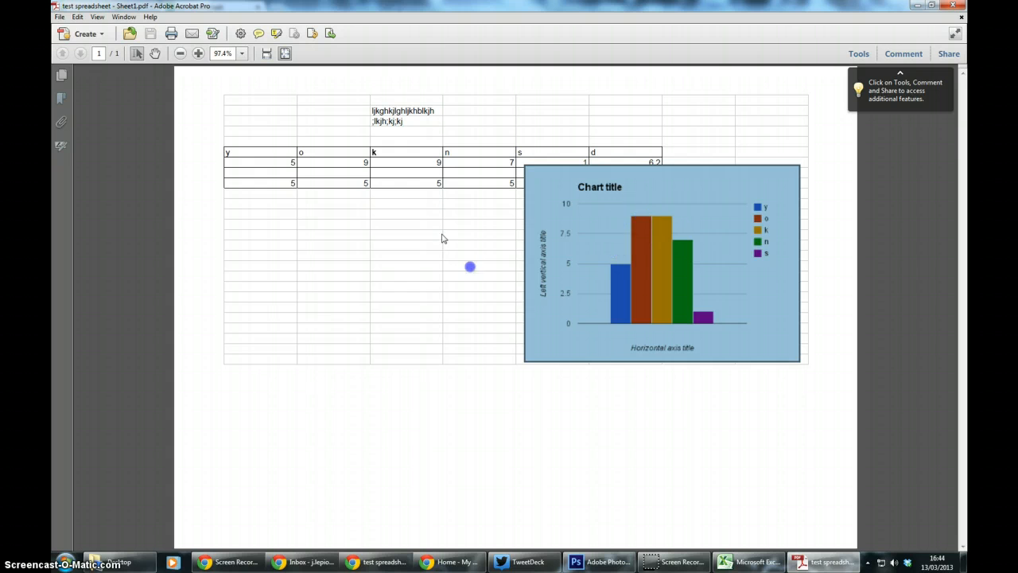
click(418, 177)
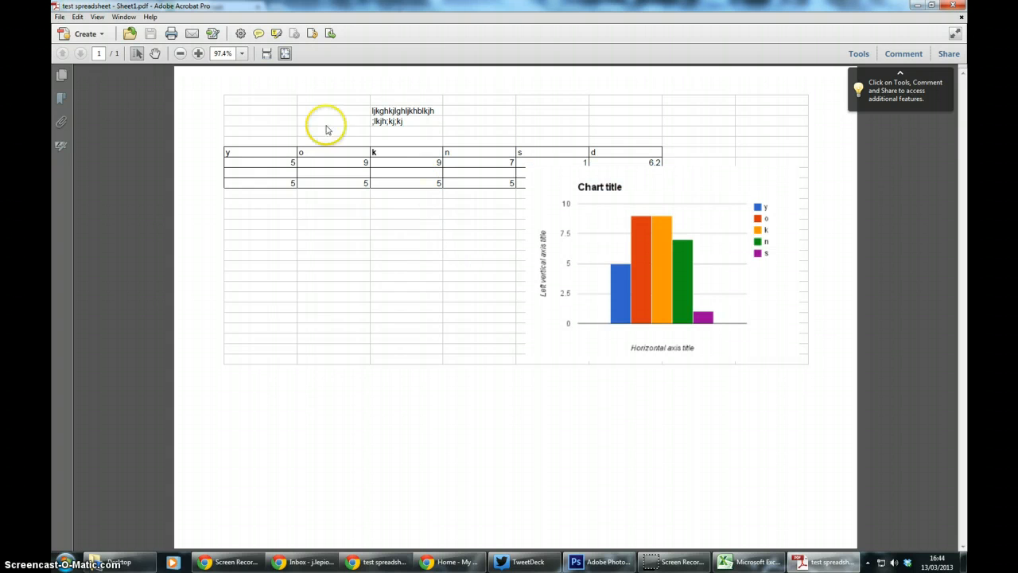
drag(543, 170, 699, 284)
click(517, 195)
click(712, 276)
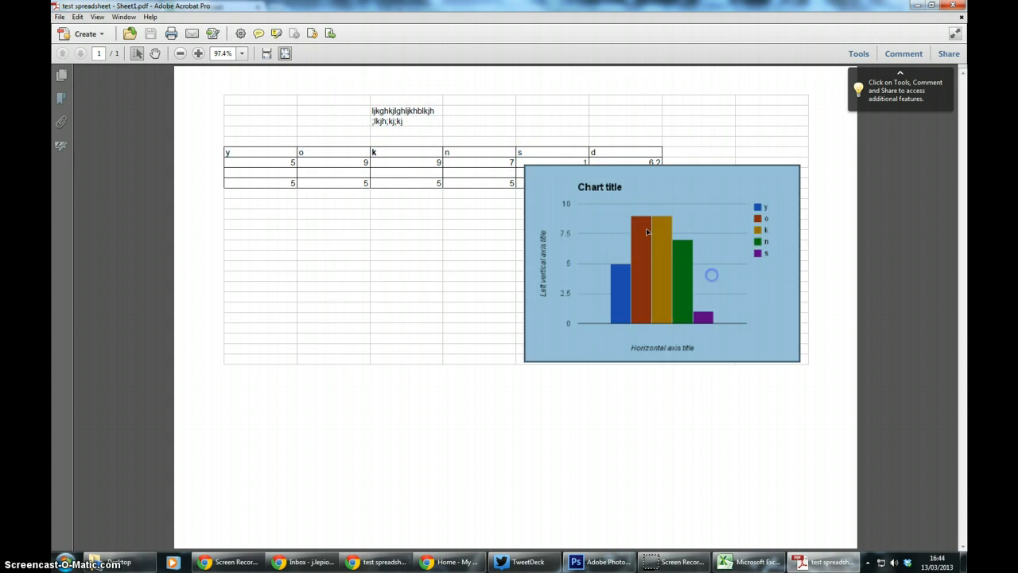
click(571, 185)
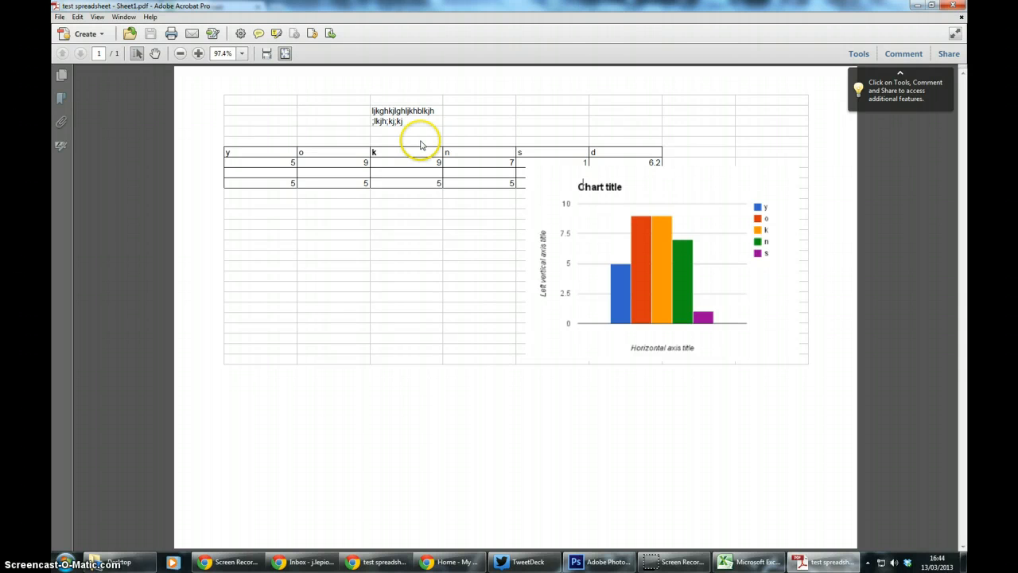
click(661, 560)
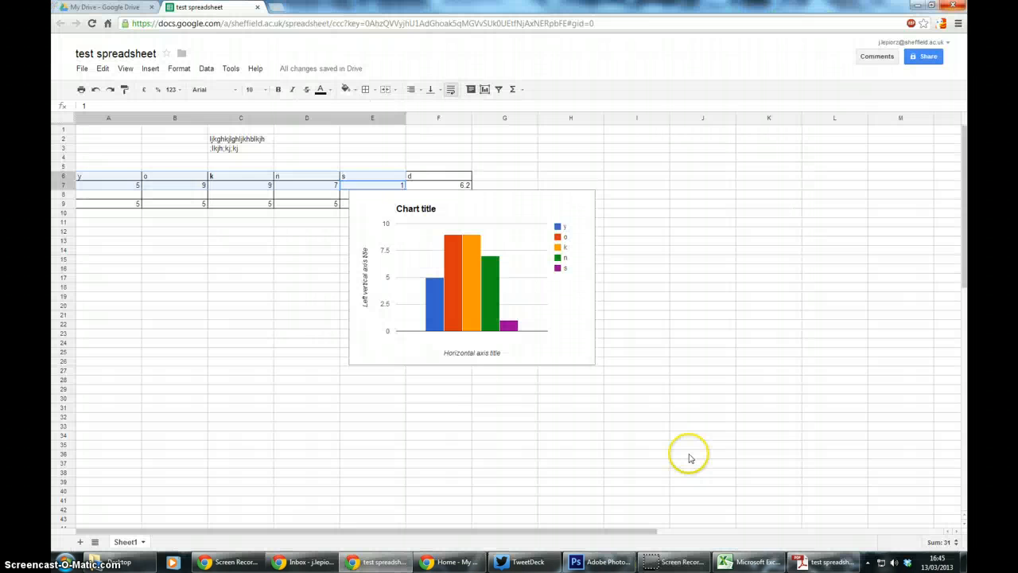
click(691, 458)
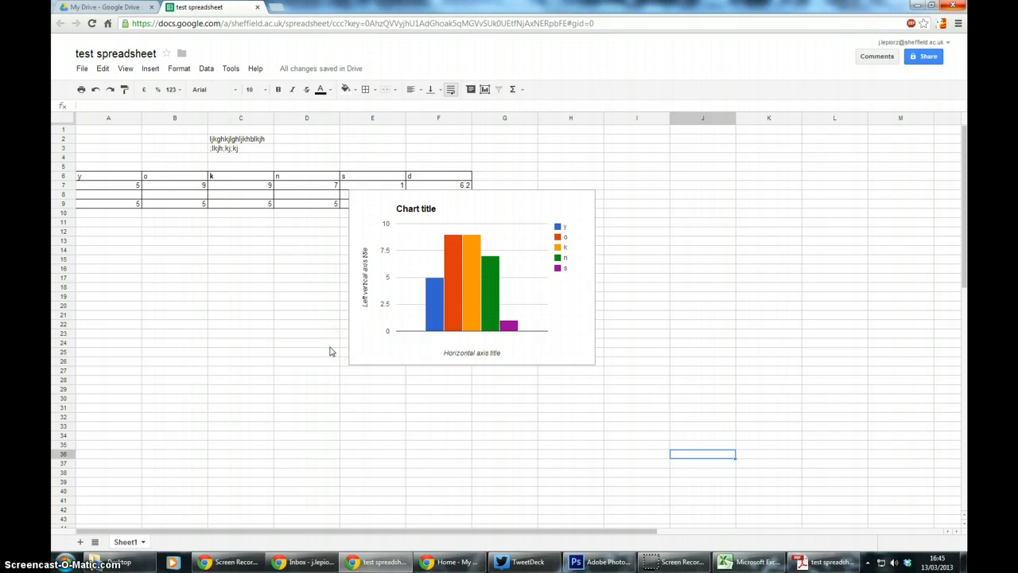